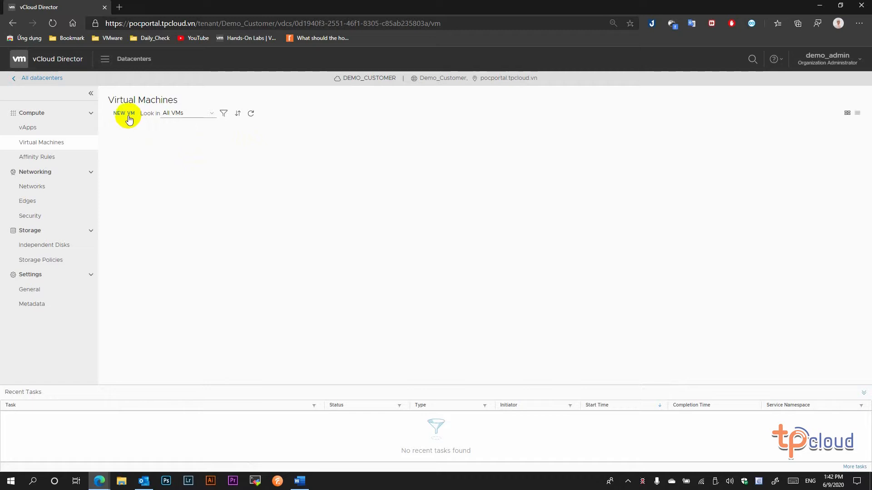
- Start a new virtual machine named demo-vm01 with the type set to New
left_click(129, 117)
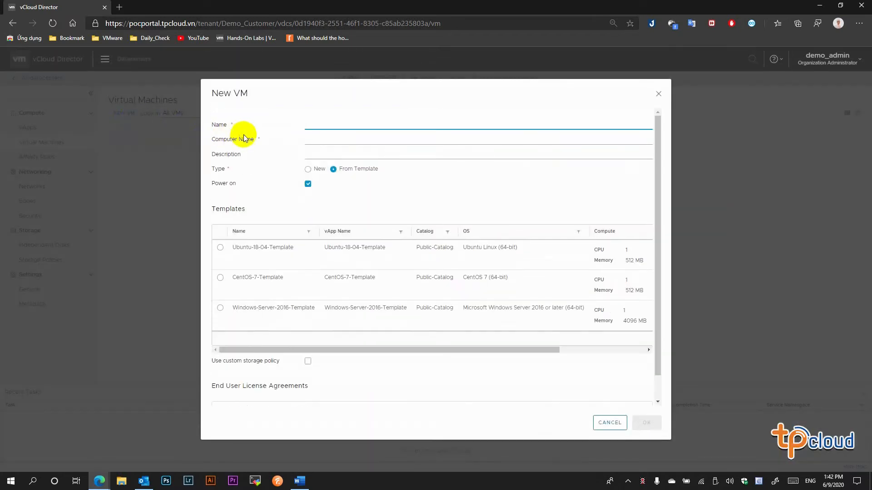
left_click(323, 124)
type("demo-v")
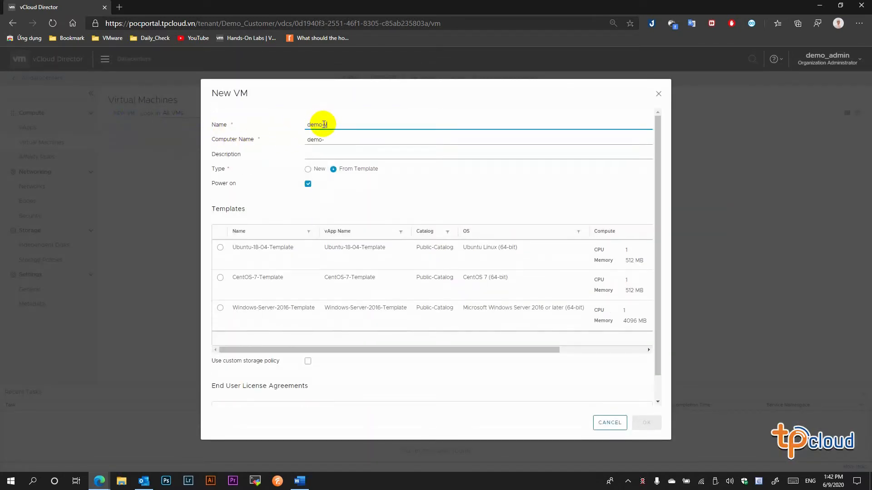
type("m01")
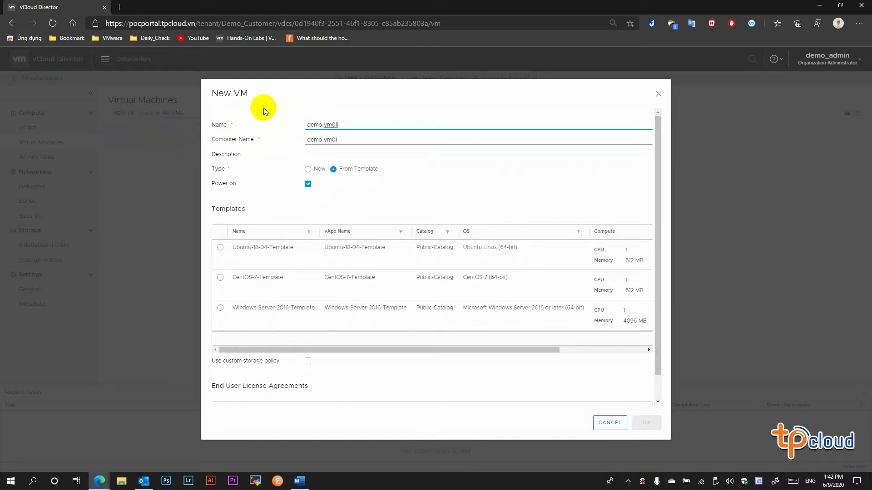
left_click(310, 169)
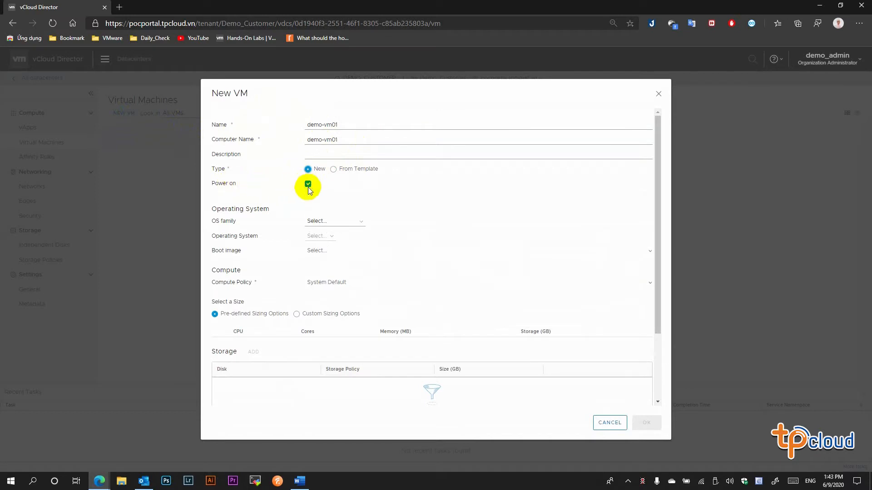
- Set the OS family to Linux, the operating system to CentOS 7 (64-bit) and the boot image to CentOS-7-x86_64-Minimal-1908.iso
left_click(334, 221)
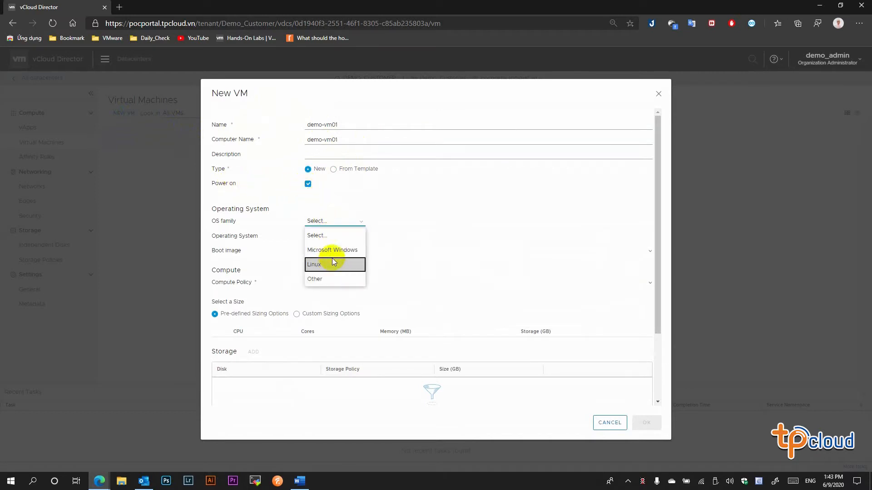
left_click(334, 263)
left_click(339, 238)
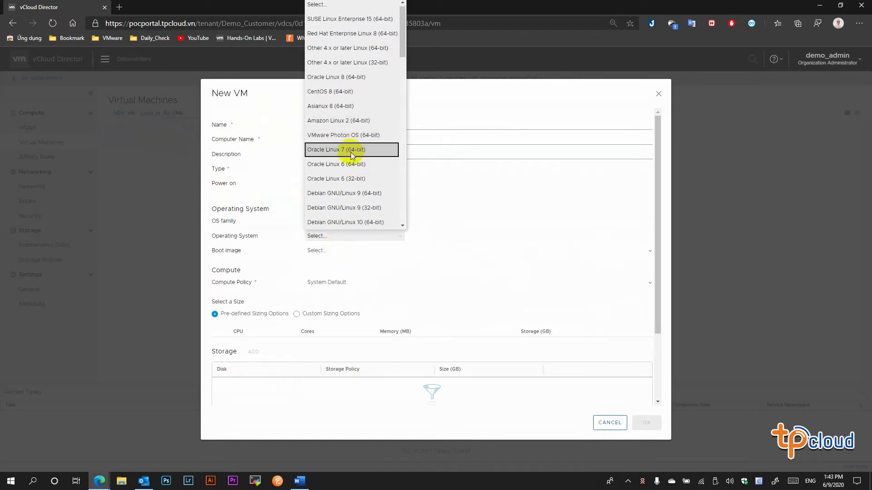
scroll(350, 152, "down", 2)
left_click(346, 183)
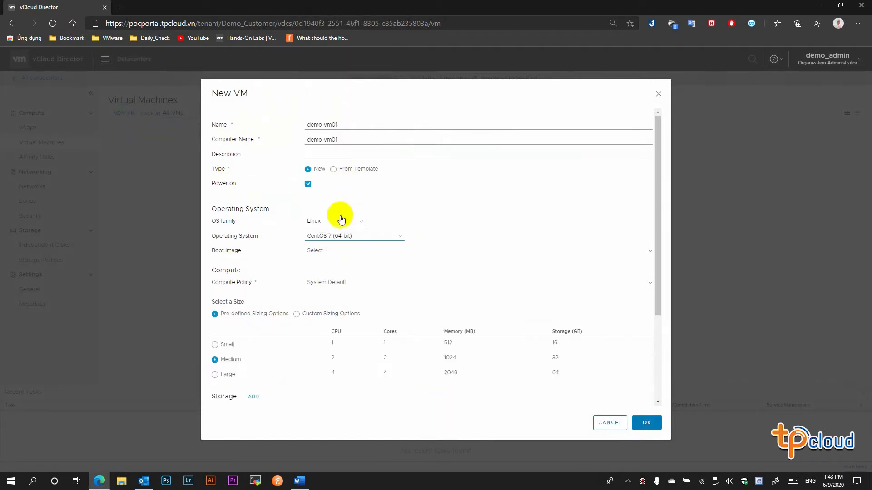
left_click(328, 252)
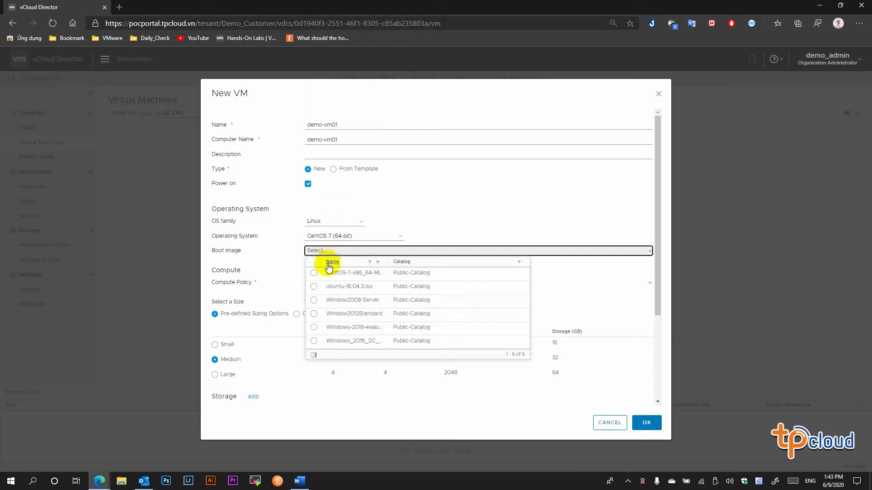
left_click(347, 273)
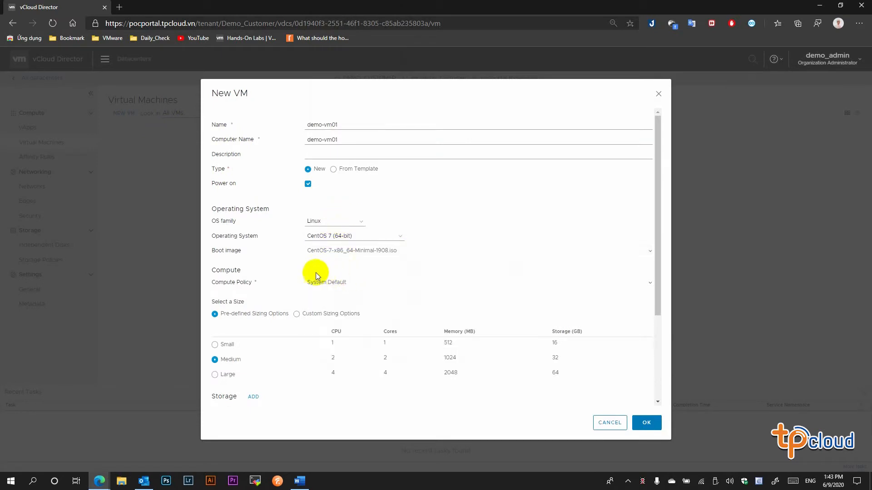
- Keep the pre-defined Medium size and set the size of disk 1 to 16 GB
scroll(287, 333, "down", 1)
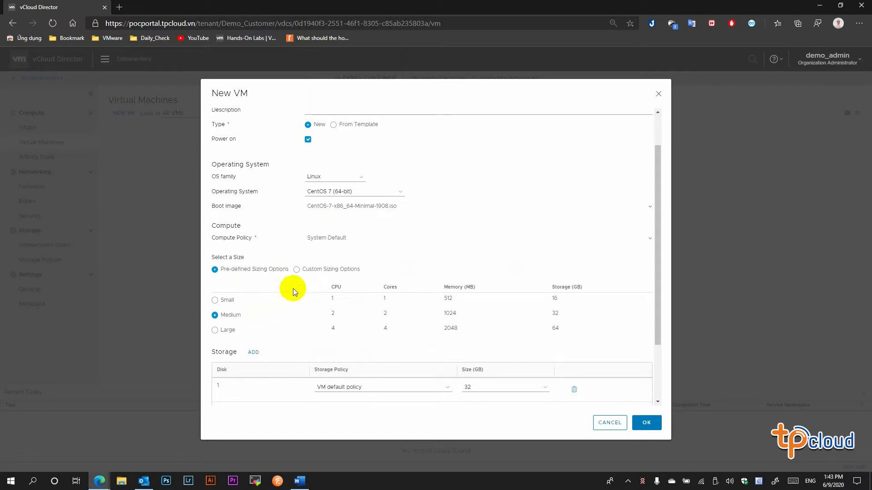
left_click(297, 269)
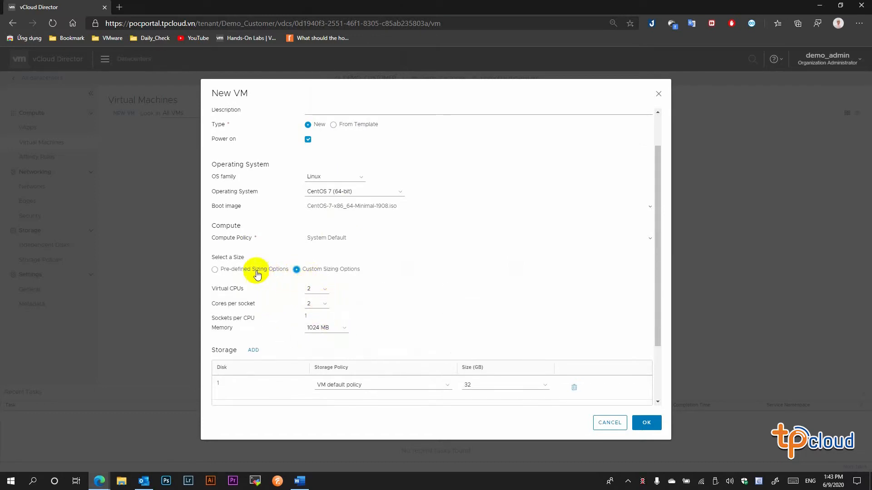
left_click(242, 271)
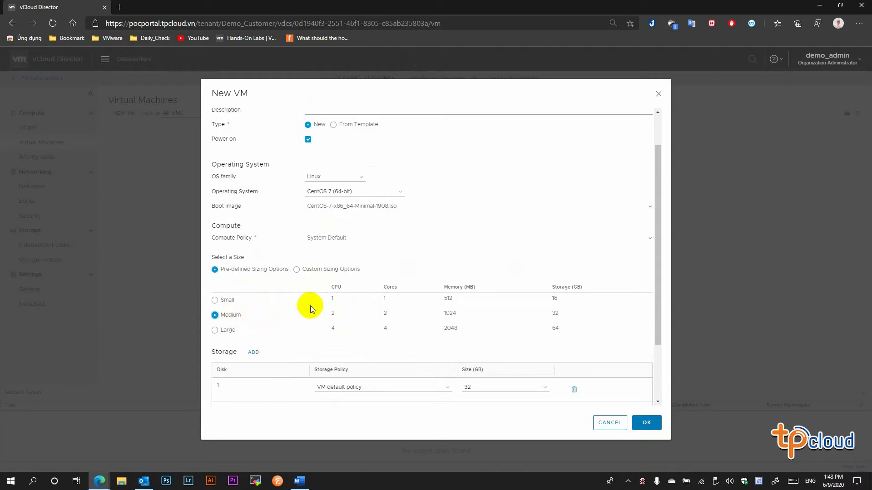
scroll(318, 304, "down", 2)
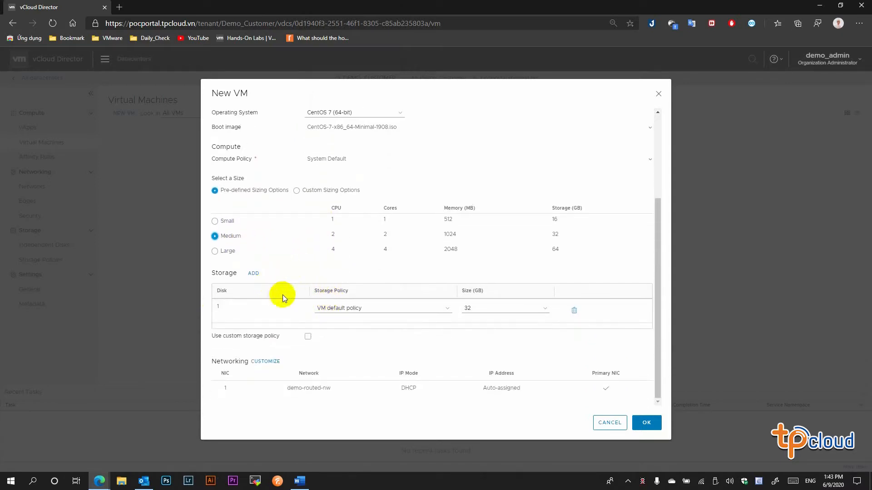
left_click(487, 308)
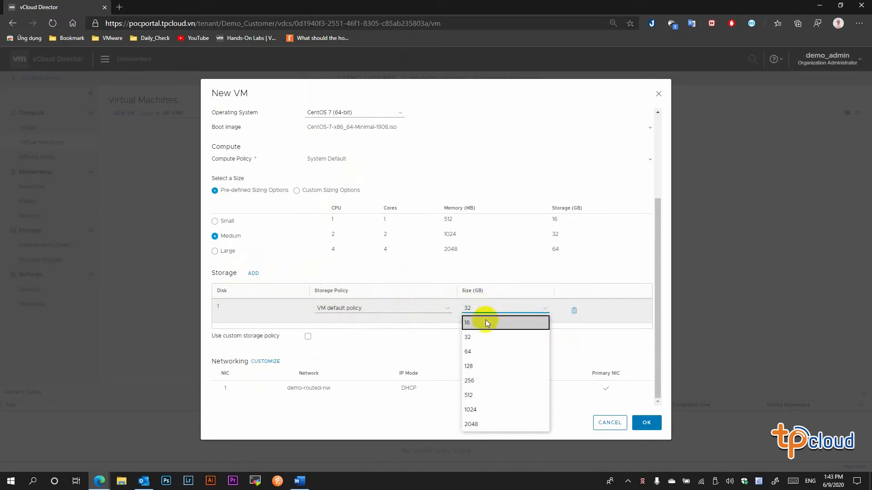
left_click(484, 321)
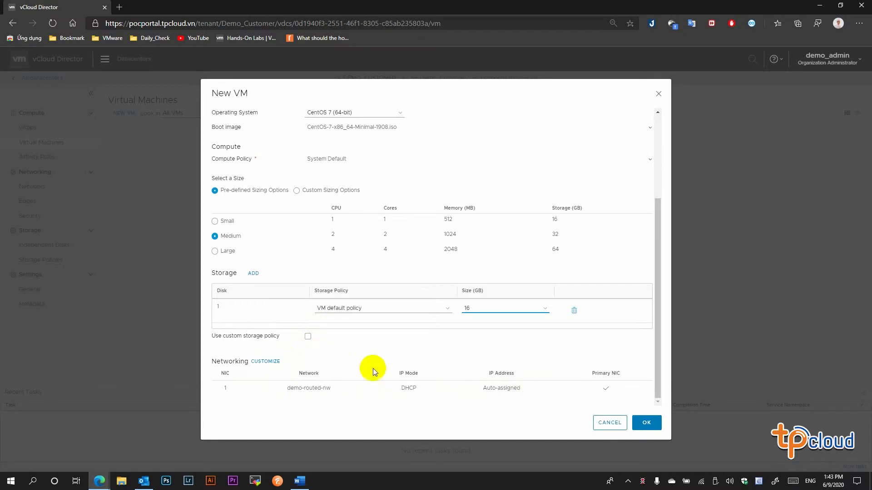
- Customize the networking so NIC 1 uses the IP Pool mode, and create the virtual machine
left_click(266, 361)
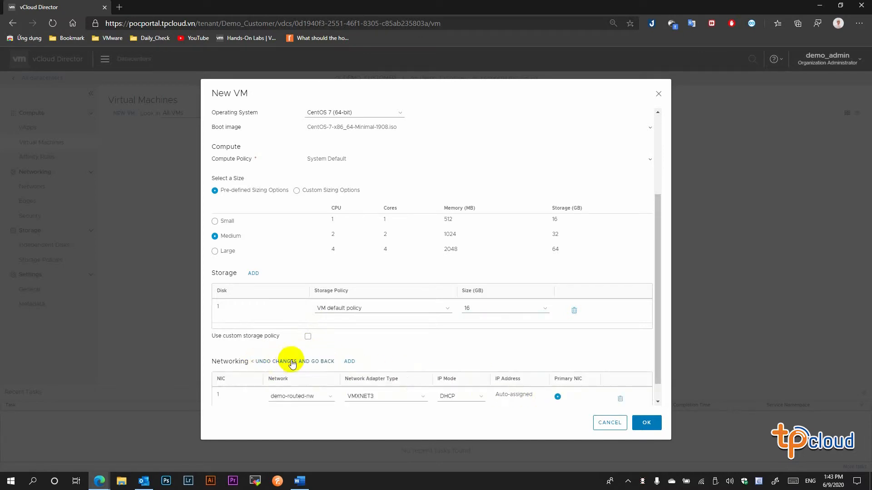
left_click(472, 398)
left_click(467, 421)
scroll(558, 349, "down", 1)
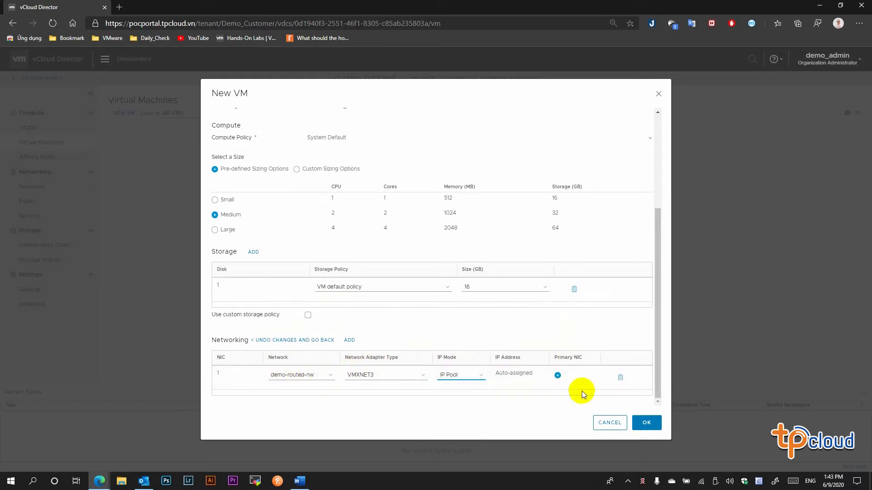
left_click(650, 422)
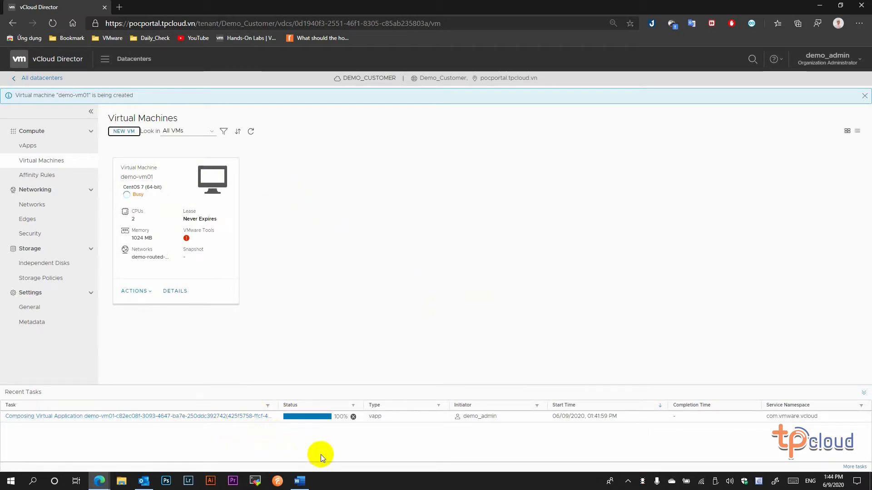
- Launch the web console of demo-vm01, check its boot screen and close the console
left_click(150, 291)
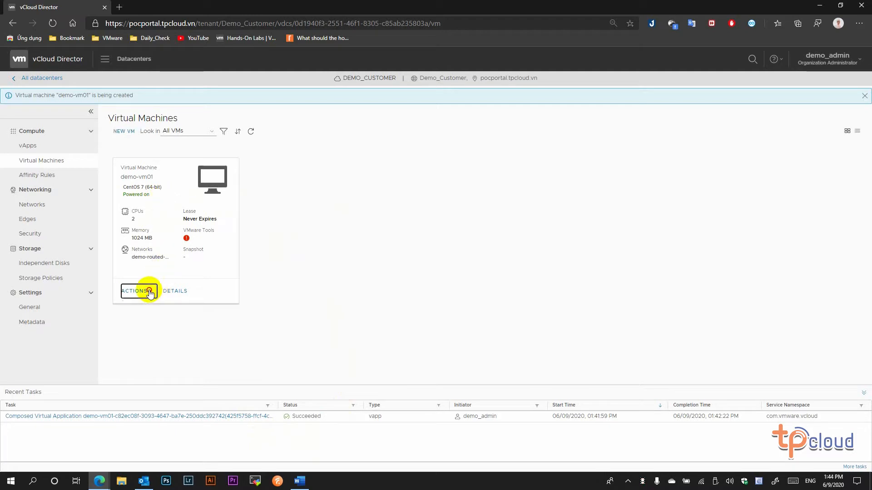
scroll(171, 312, "down", 2)
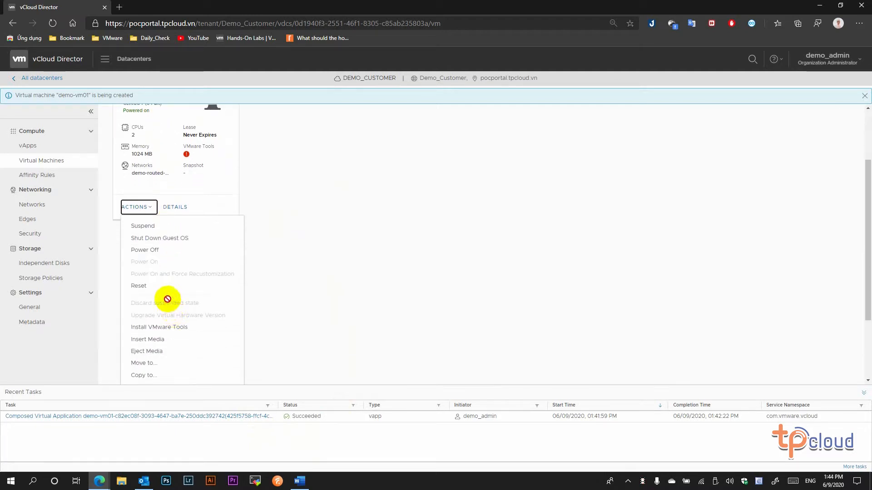
scroll(167, 298, "down", 2)
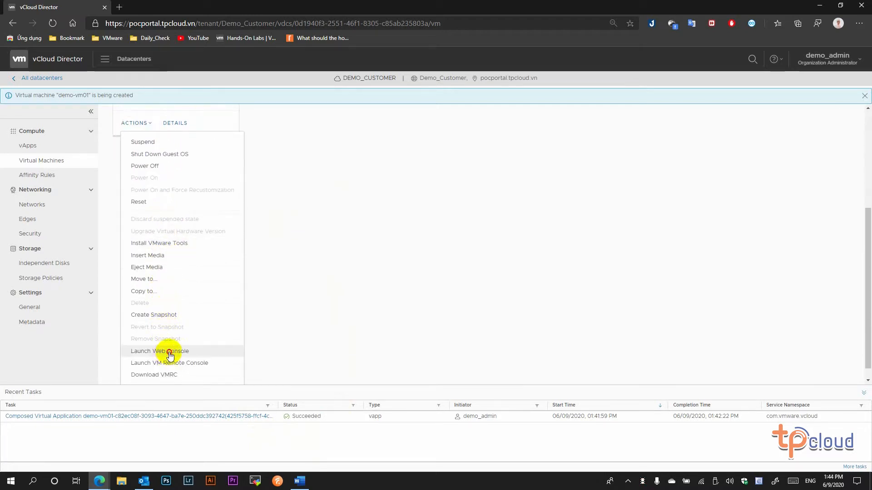
left_click(170, 352)
left_click_drag(131, 12, 469, 66)
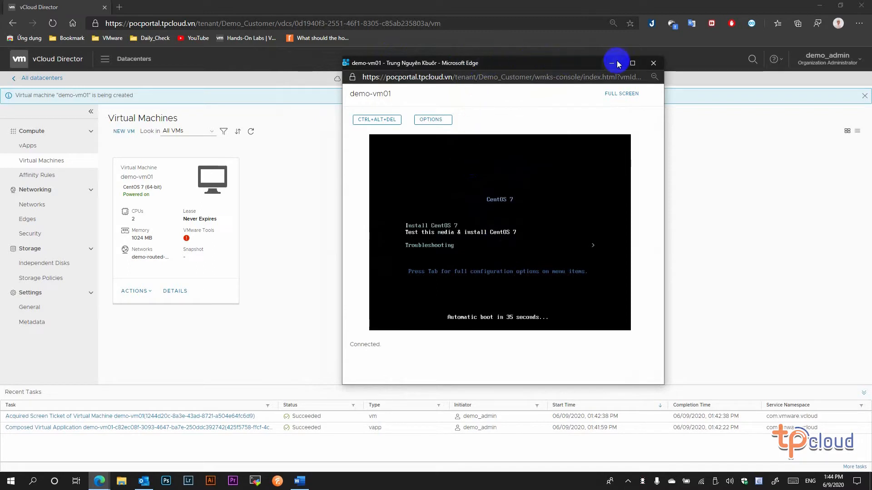
left_click(653, 63)
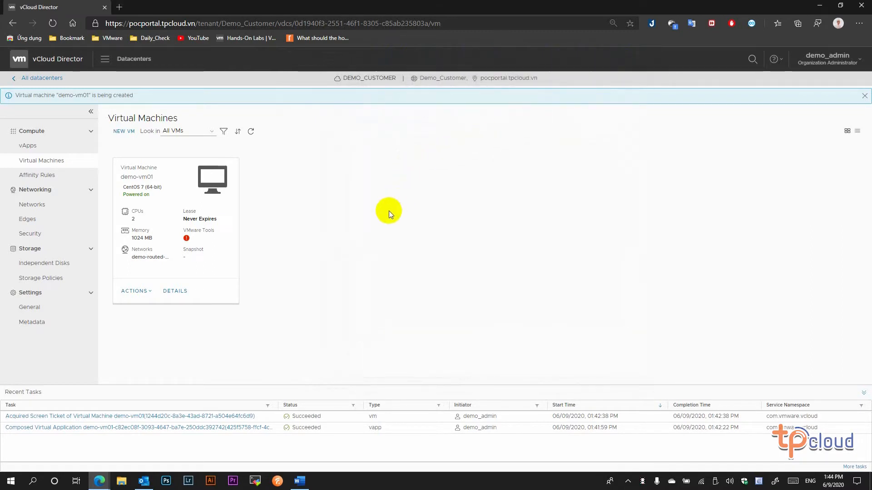
- Start a second virtual machine named demo-vm02 from a template, choosing Ubuntu-18-04-Template
left_click(120, 134)
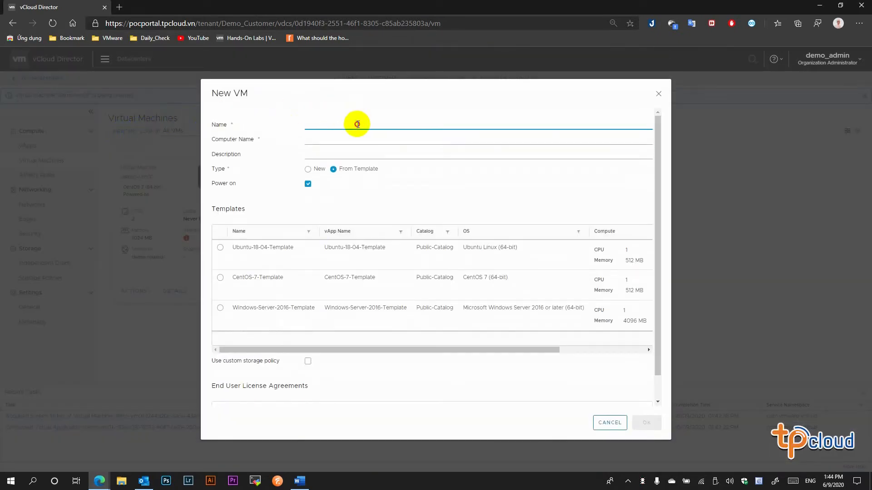
type("demo-vm02")
key("Tab")
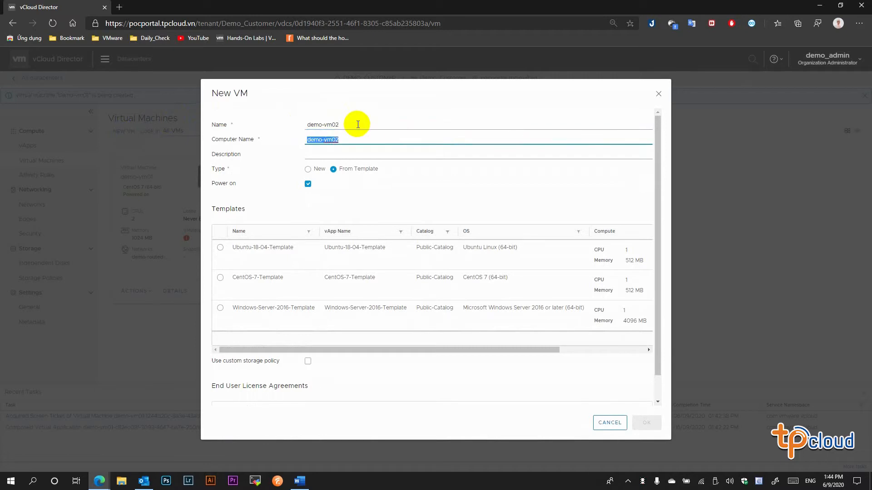
key("Tab")
key("Tab")
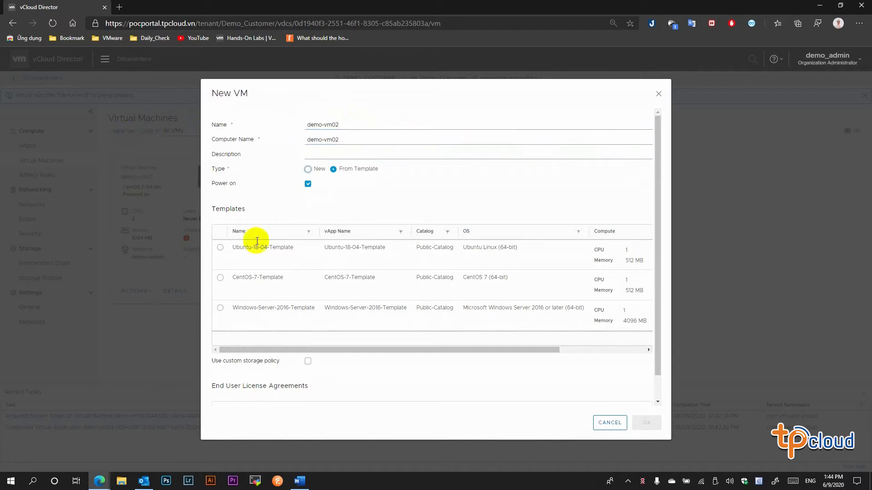
left_click(334, 169)
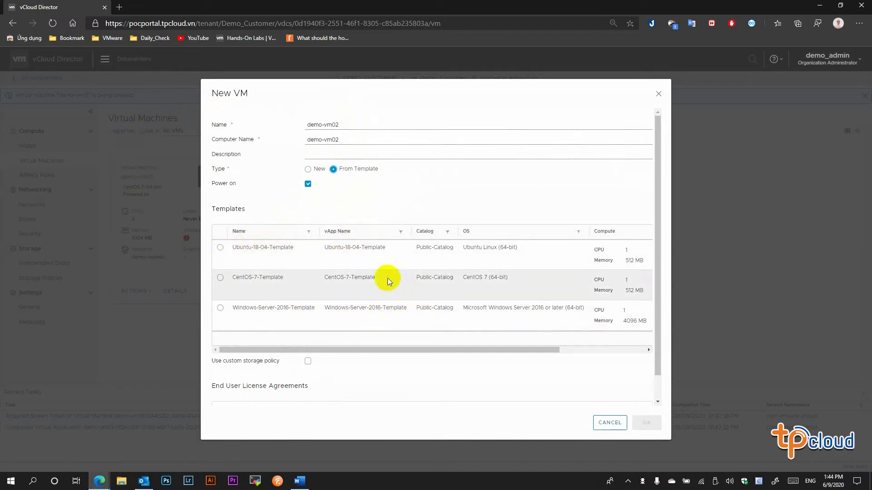
left_click(221, 250)
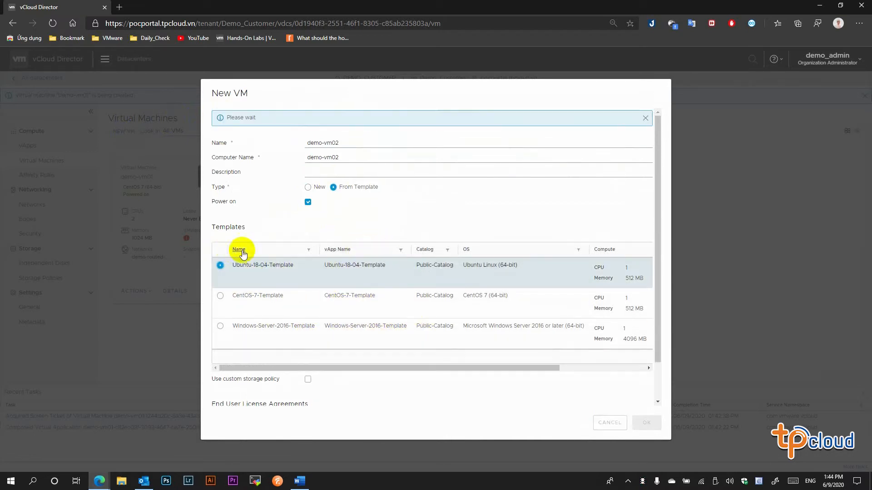
scroll(328, 287, "down", 1)
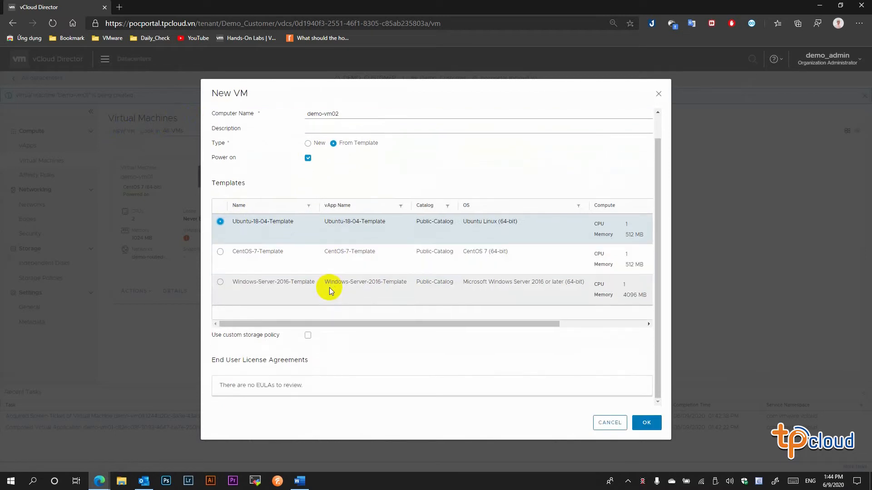
left_click(308, 336)
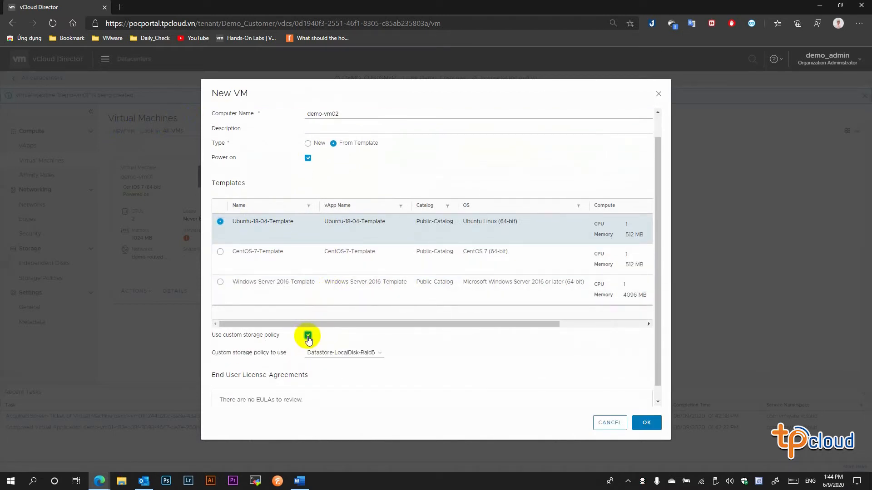
left_click(349, 353)
left_click(351, 353)
left_click(308, 335)
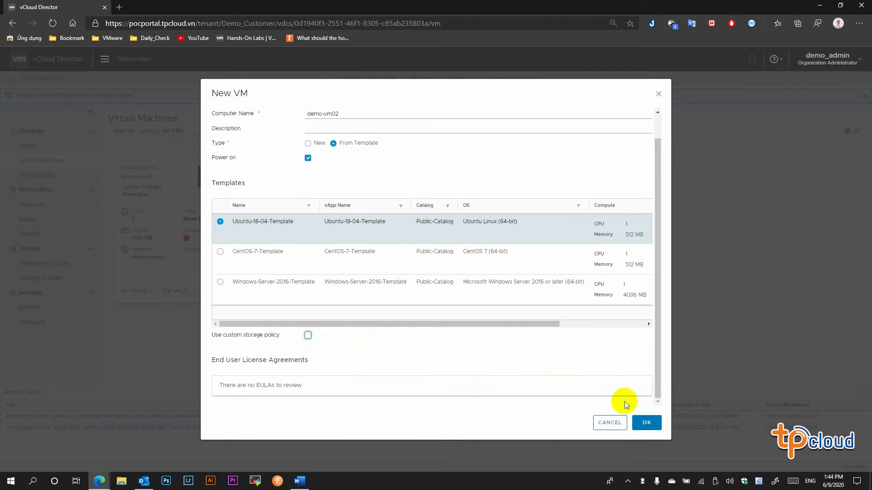
- Create demo-vm02, launch its web console and place the console window clear of the virtual machine cards
left_click(648, 424)
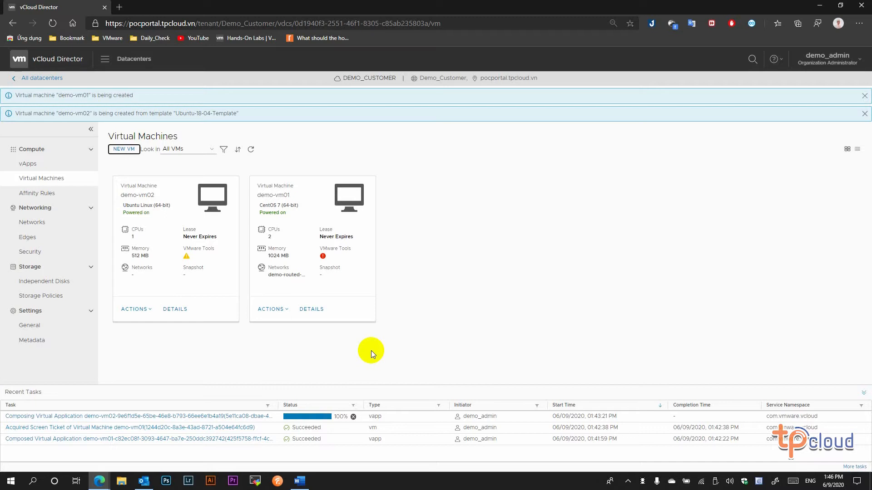
left_click(139, 312)
scroll(140, 313, "down", 5)
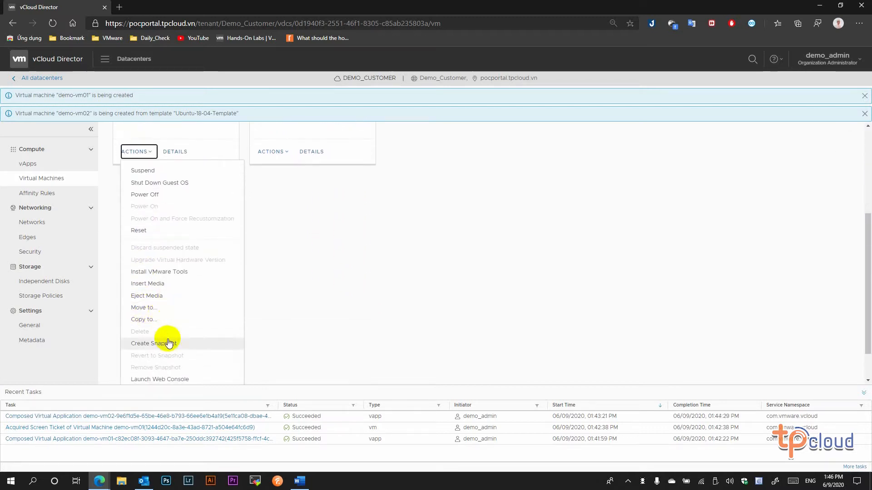
left_click(172, 345)
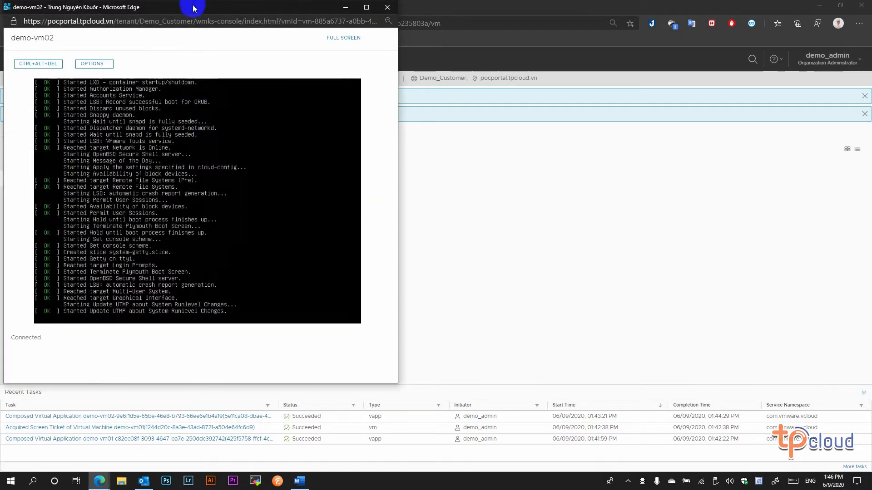
left_click_drag(190, 15, 589, 57)
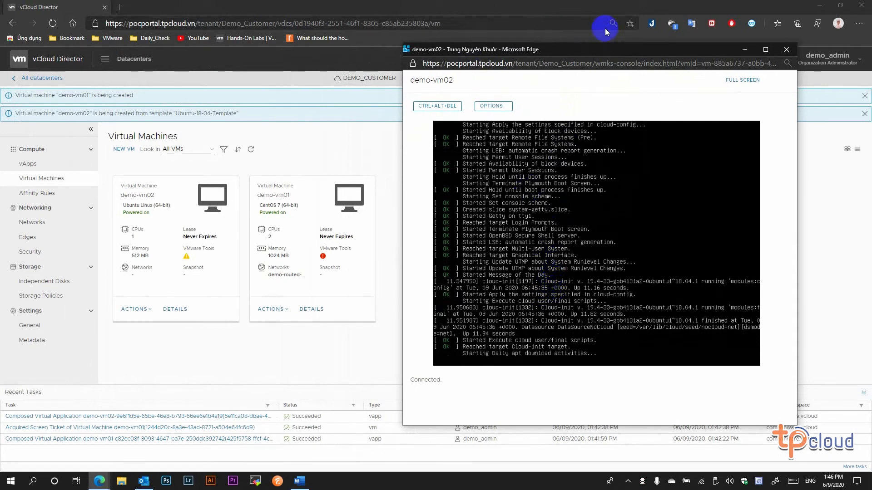
- Close the demo-vm02 console, open the details of demo-vm01 and review its general and hardware settings, including CPU, memory, disks and NICs
left_click(786, 49)
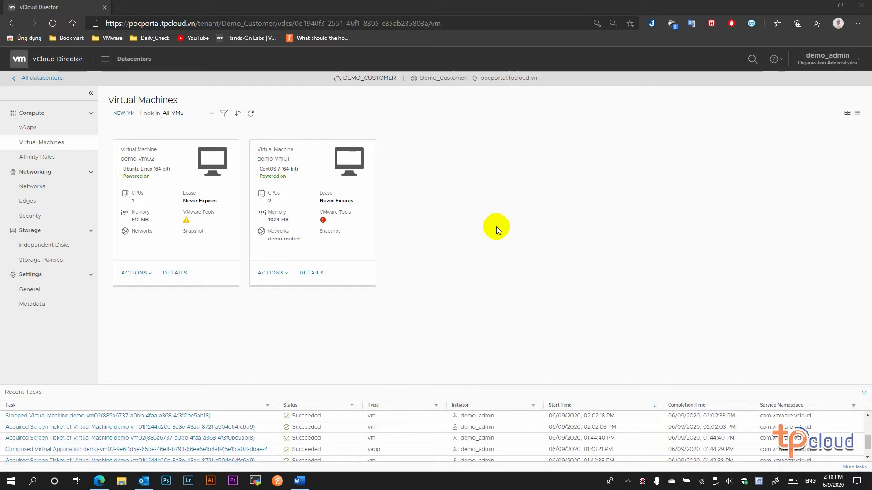
left_click(312, 273)
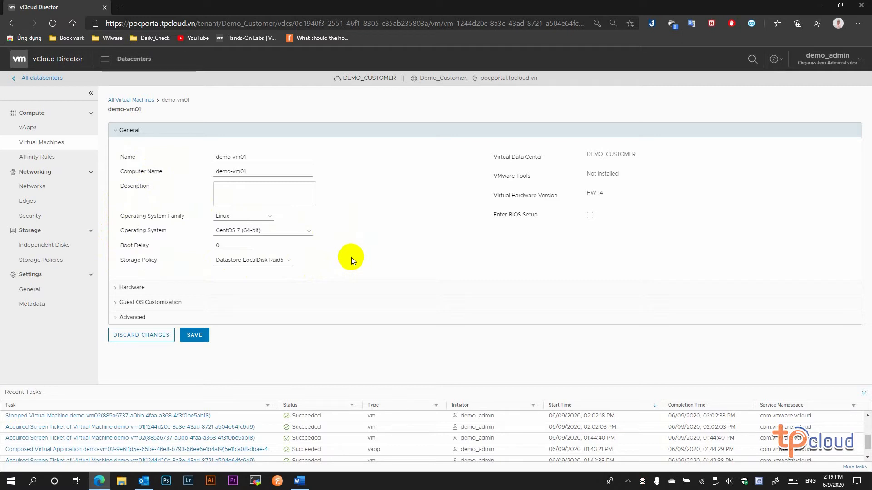
left_click(116, 130)
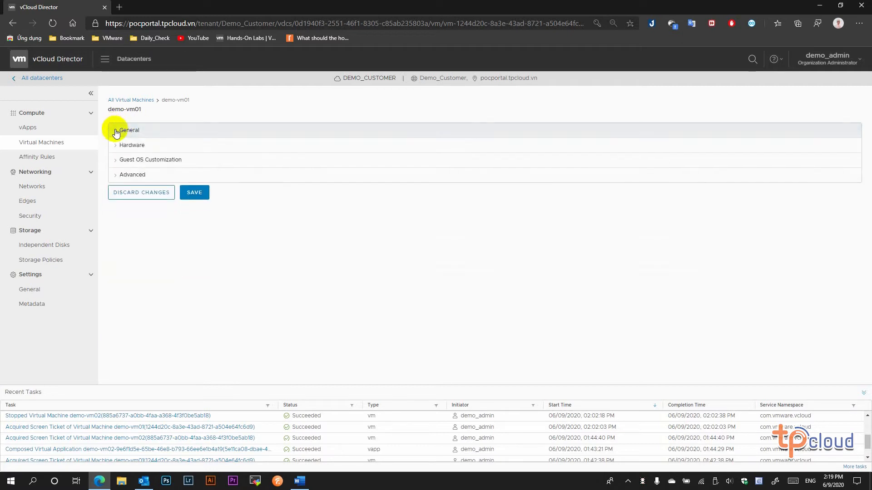
left_click(115, 146)
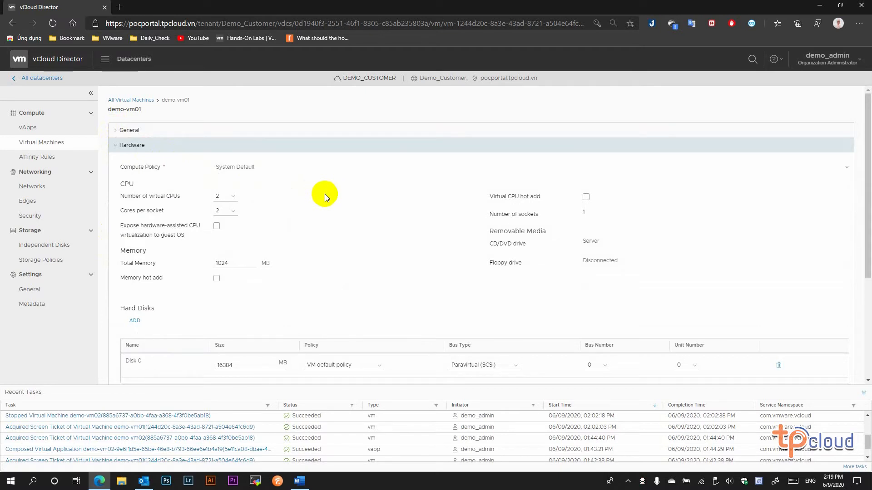
scroll(325, 195, "down", 1)
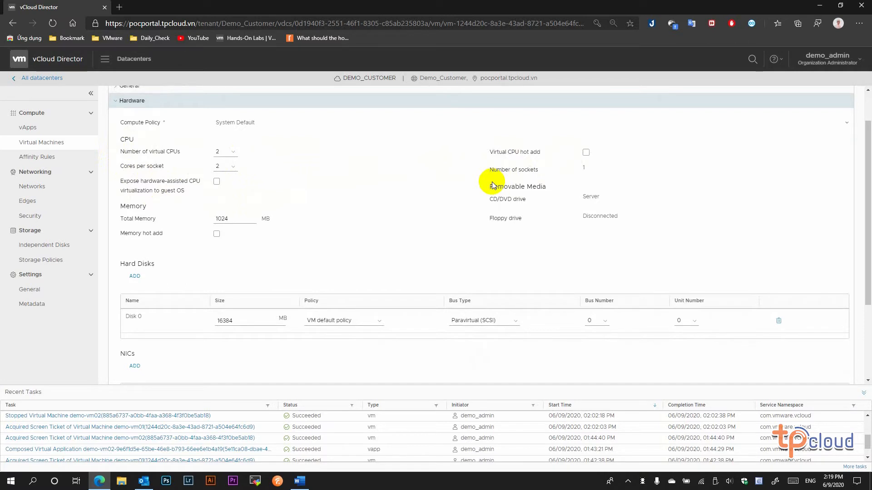
scroll(188, 251, "down", 1)
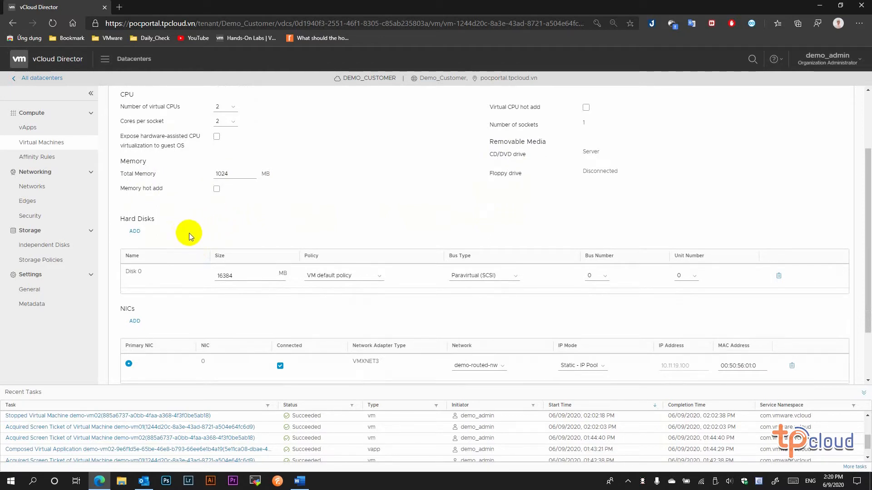
scroll(189, 233, "down", 1)
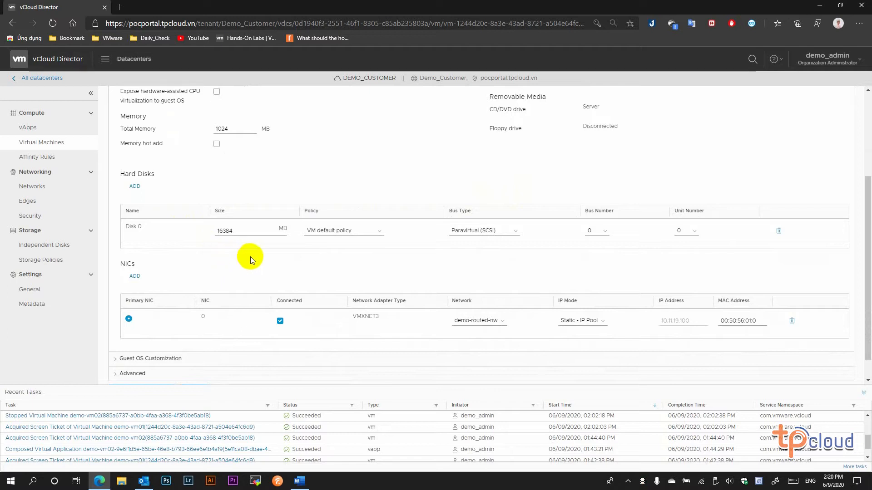
scroll(261, 257, "down", 1)
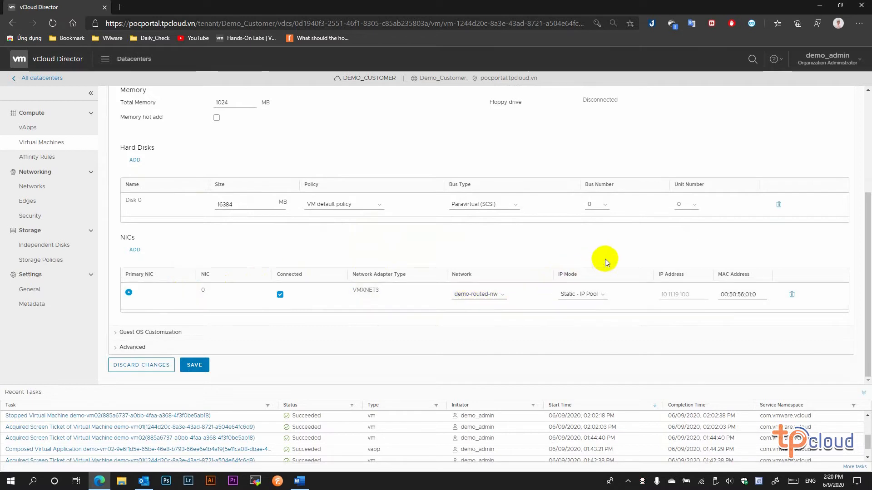
scroll(652, 259, "up", 4)
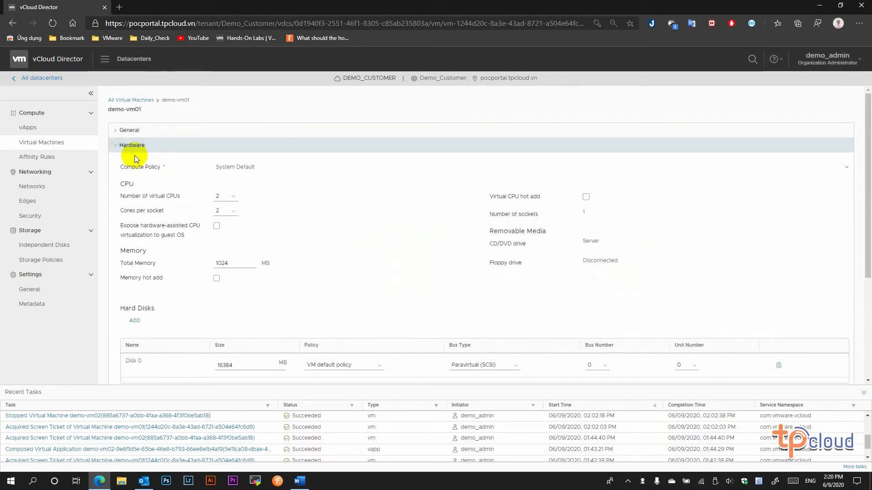
- Review the guest OS customization and advanced resource settings of demo-vm01, and save its configuration
left_click(117, 147)
left_click(115, 162)
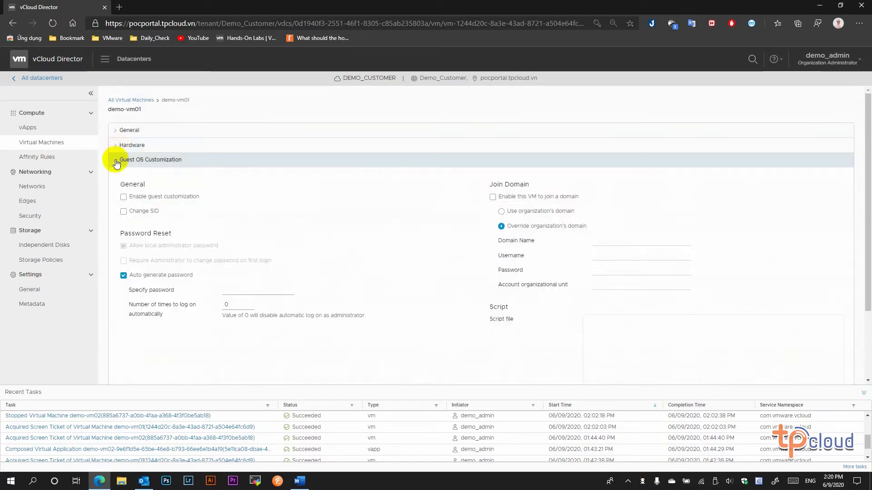
scroll(262, 182, "down", 1)
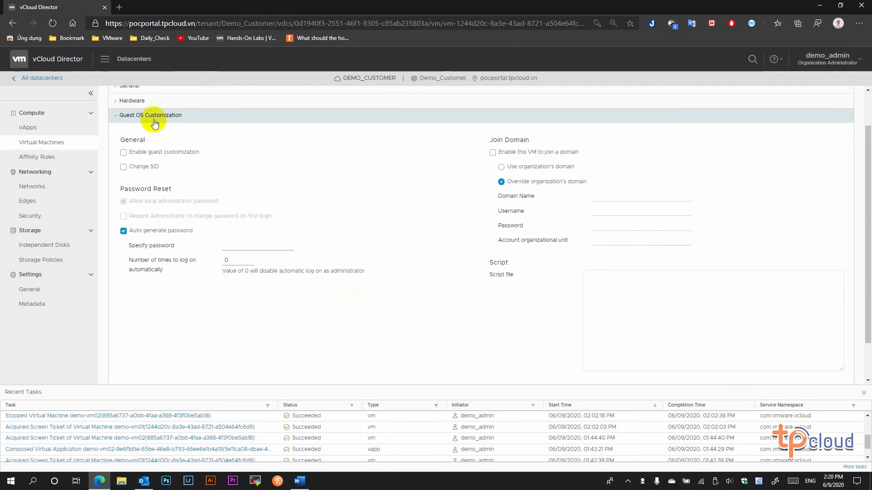
left_click(118, 118)
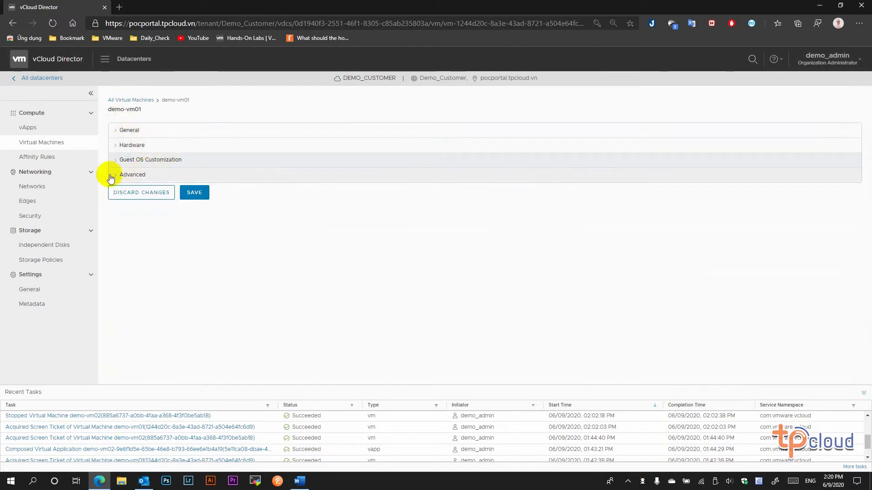
left_click(113, 175)
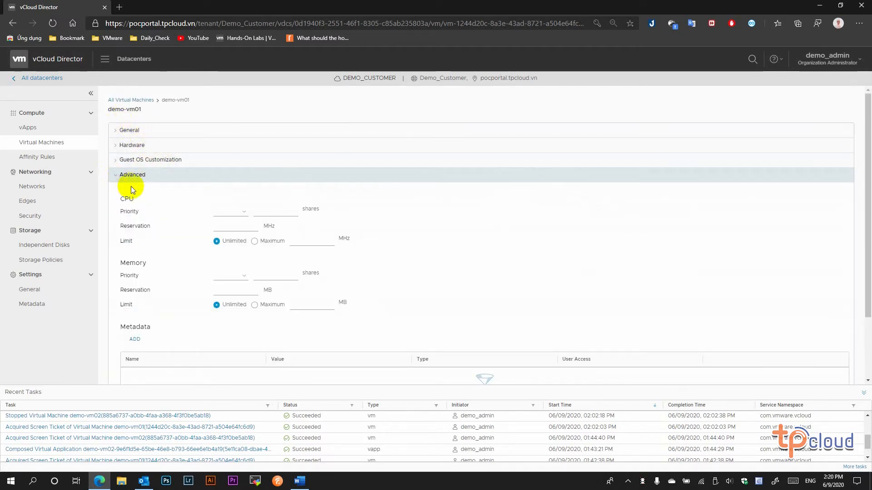
scroll(130, 191, "down", 1)
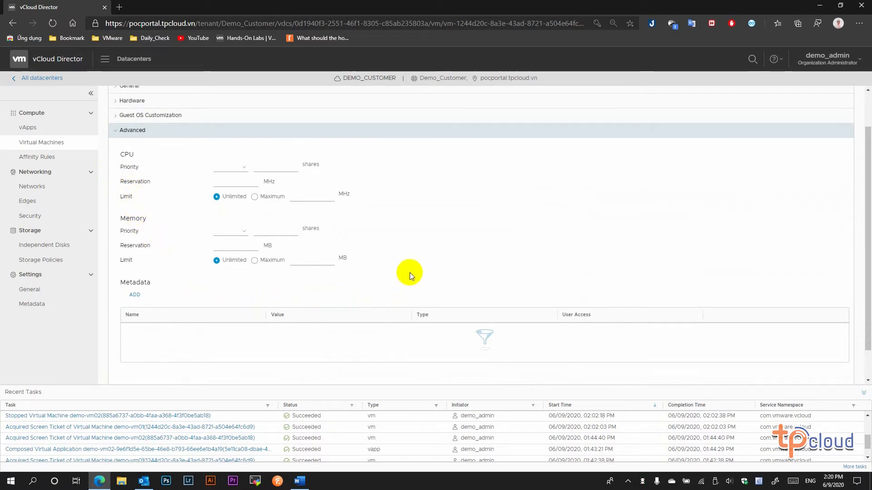
left_click(117, 131)
left_click(194, 194)
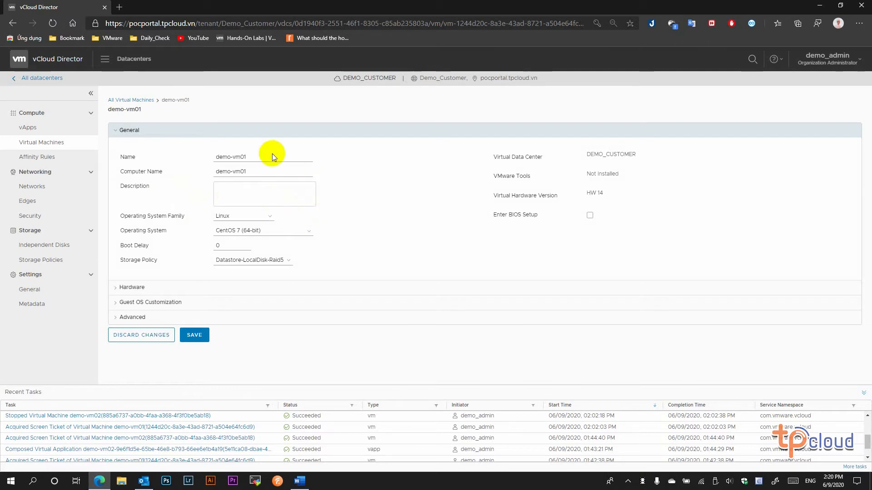
- Change both the name and the computer name of demo-vm02 to demo-vm02-changed and save the settings
left_click(56, 148)
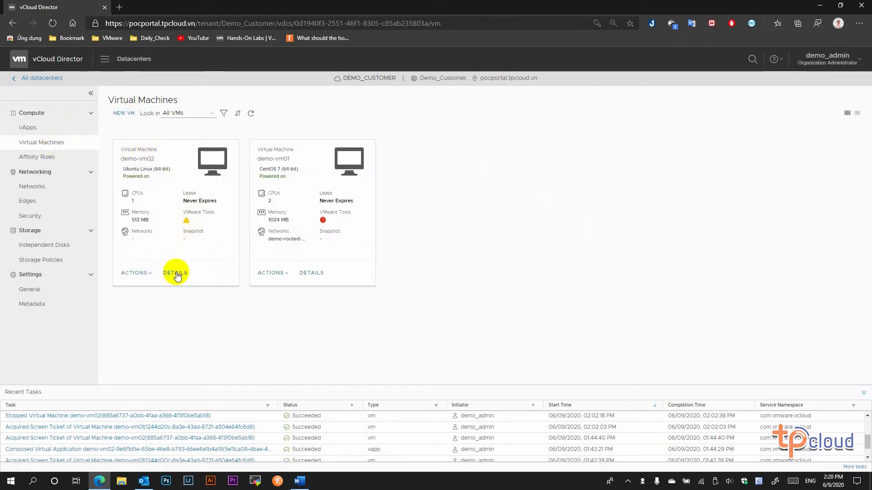
left_click(176, 274)
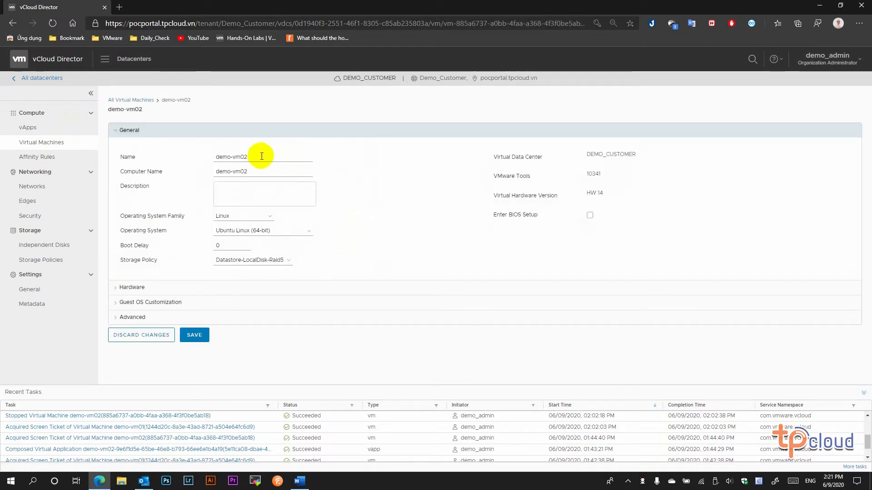
left_click(262, 156)
type("-changed")
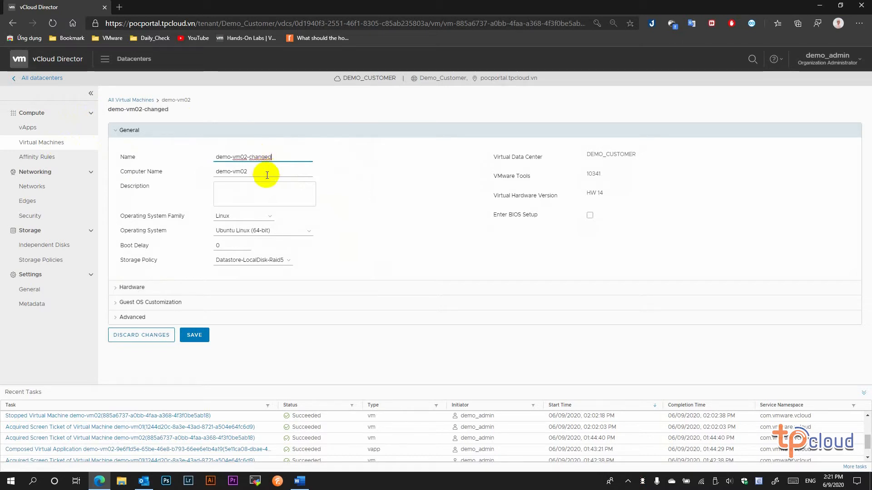
left_click(267, 174)
type("-c")
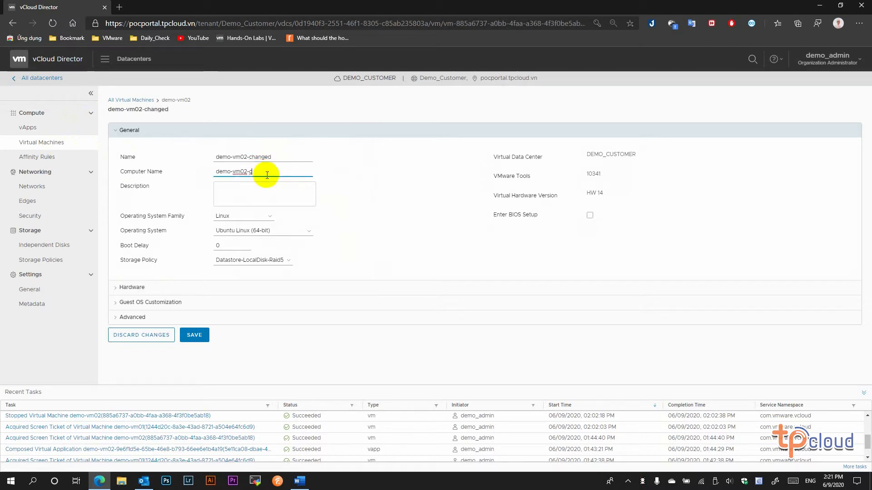
type("hanged")
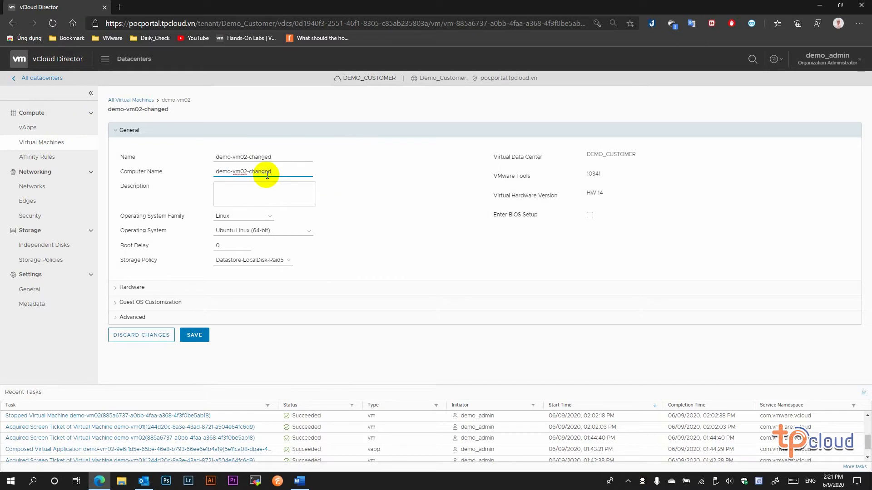
left_click(350, 212)
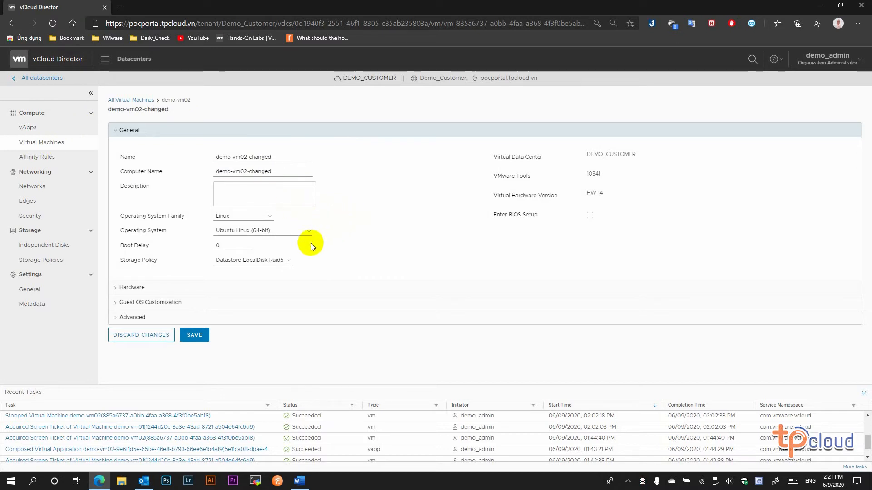
left_click(195, 336)
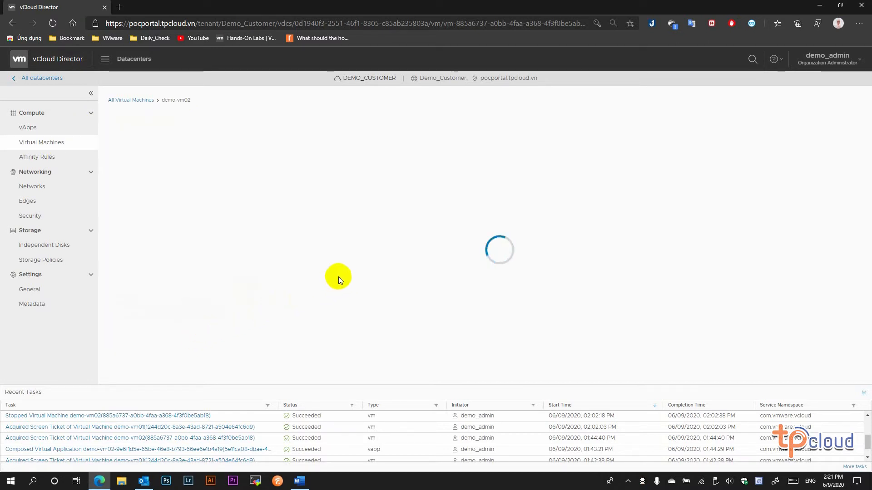
- Return to the virtual machine list and check the name on the renamed Ubuntu machine's card
left_click(50, 143)
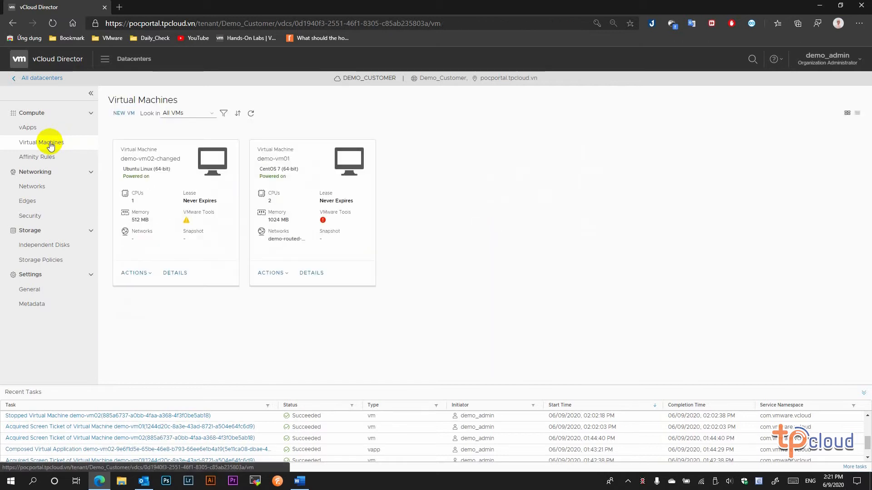
left_click(126, 159)
left_click_drag(122, 159, 165, 159)
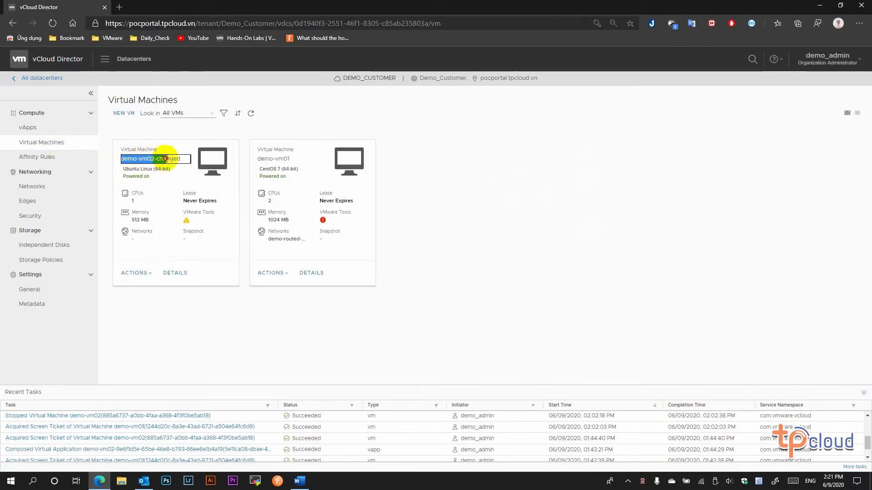
left_click(437, 197)
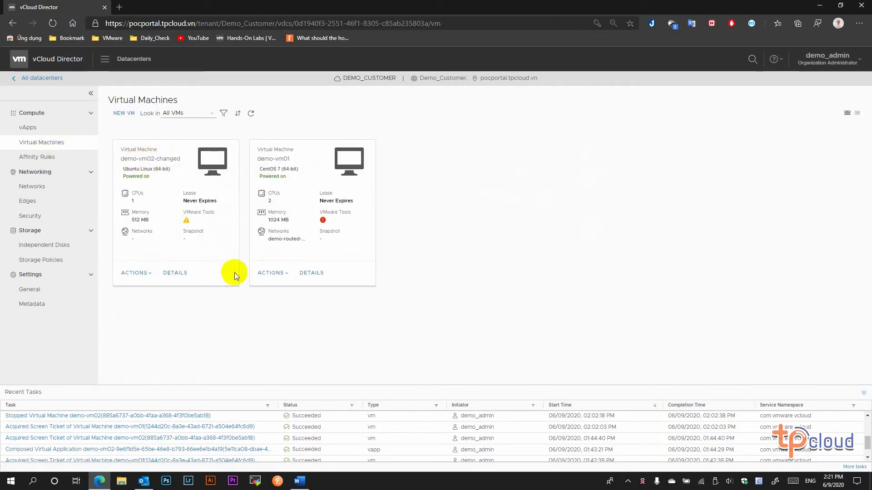
- Open the details of demo-vm02-changed and examine its hardware settings
left_click(173, 273)
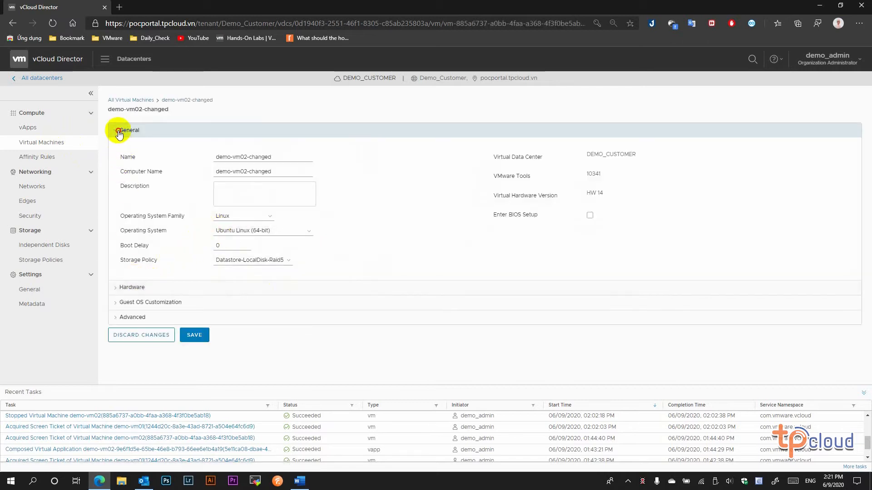
left_click(118, 131)
left_click(138, 146)
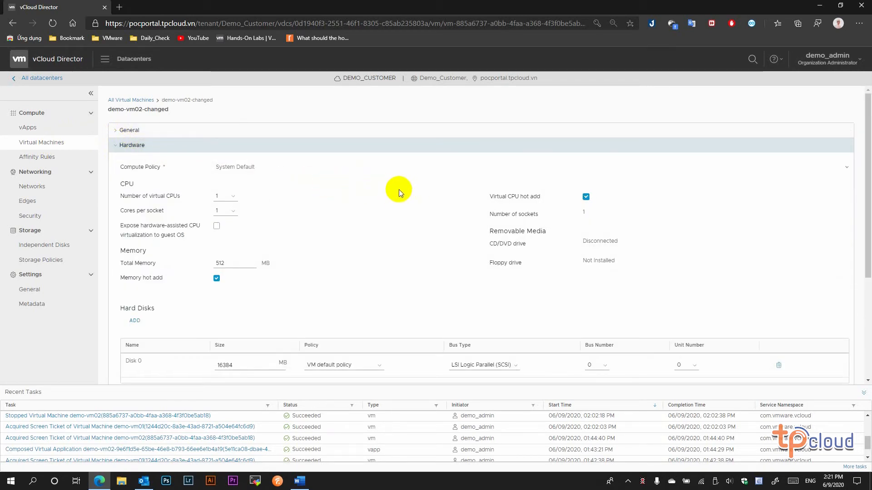
- Launch the web console of demo-vm02-changed from the virtual machine list, move its window off the card and run lscpu
left_click(77, 145)
left_click(136, 273)
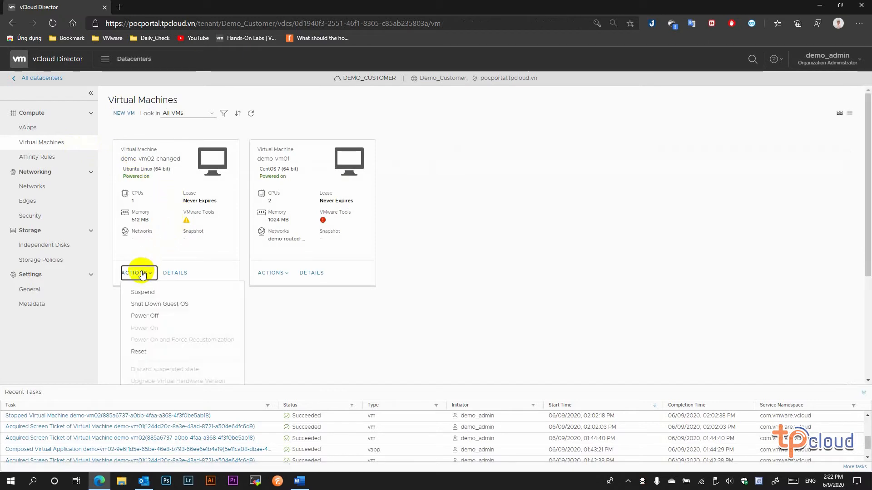
scroll(150, 286, "down", 3)
scroll(152, 297, "down", 2)
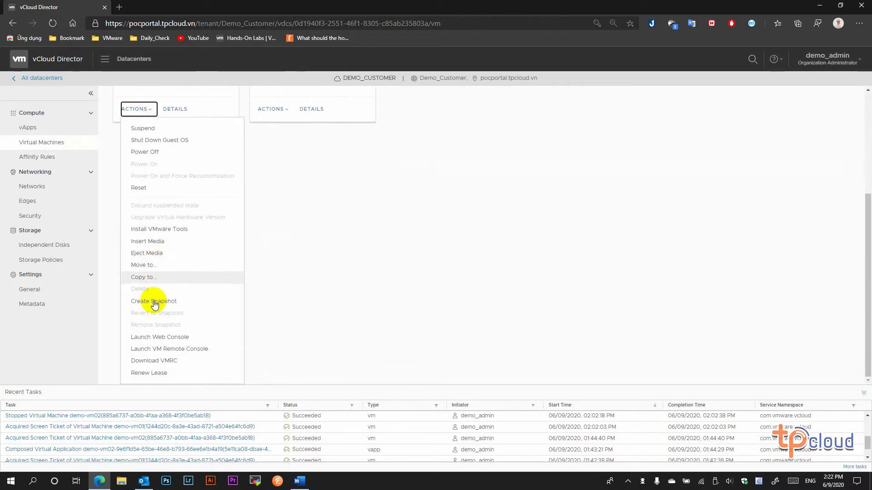
left_click(179, 337)
left_click_drag(171, 8, 496, 72)
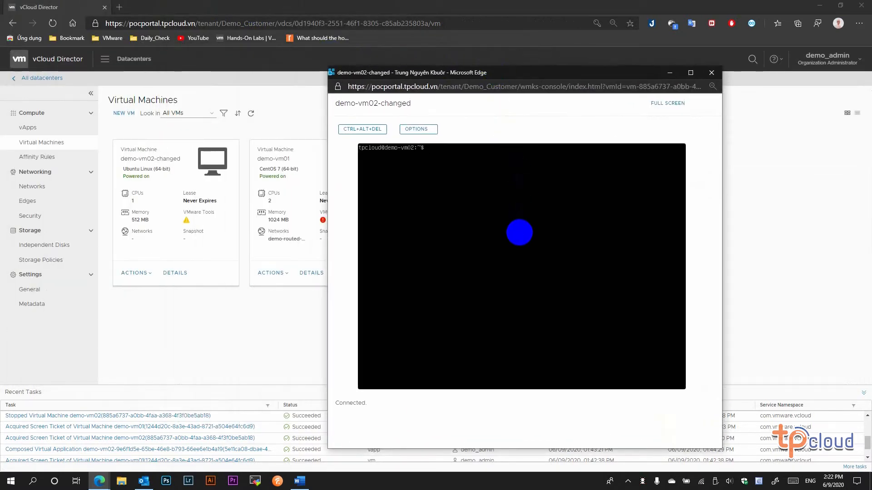
type("lscpu")
key("Return")
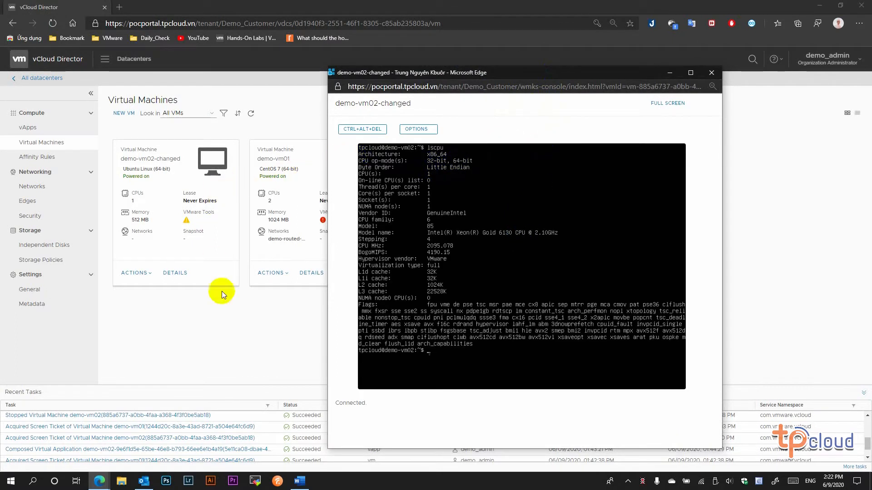
- Set the number of virtual CPUs of demo-vm02-changed to 2 in its hardware settings and save the change
left_click(224, 322)
left_click(174, 273)
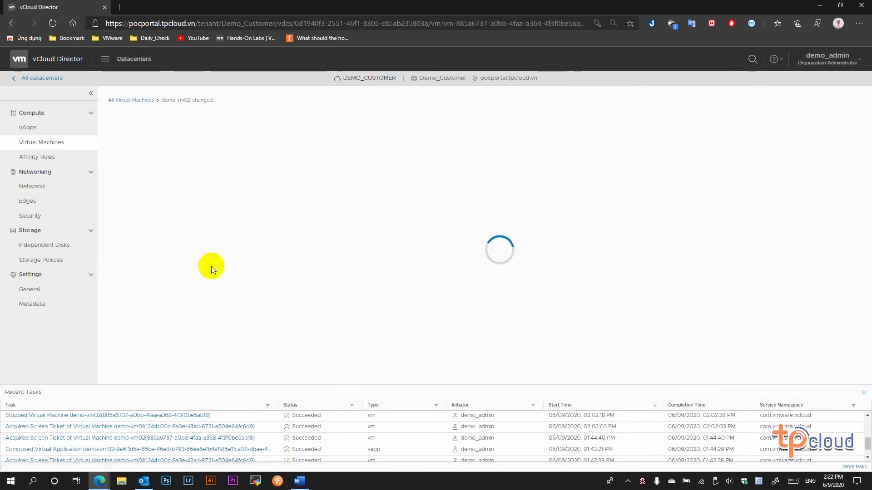
left_click(117, 287)
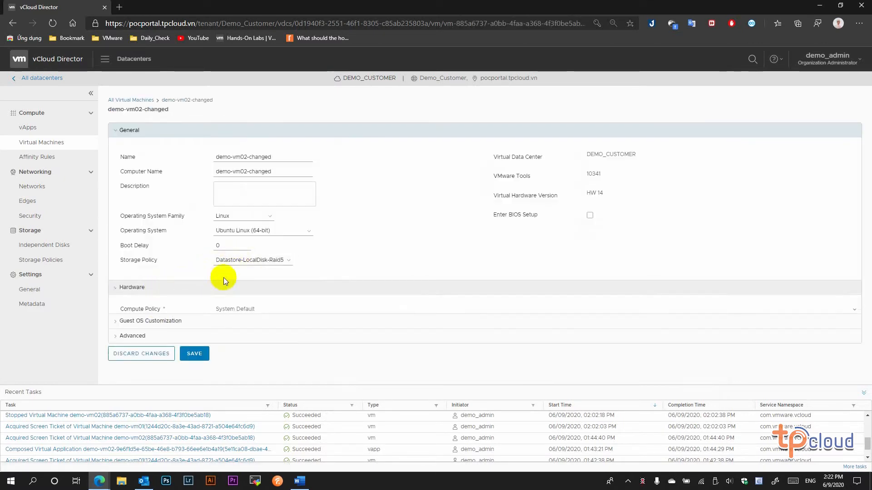
scroll(234, 272, "down", 3)
scroll(248, 266, "down", 1)
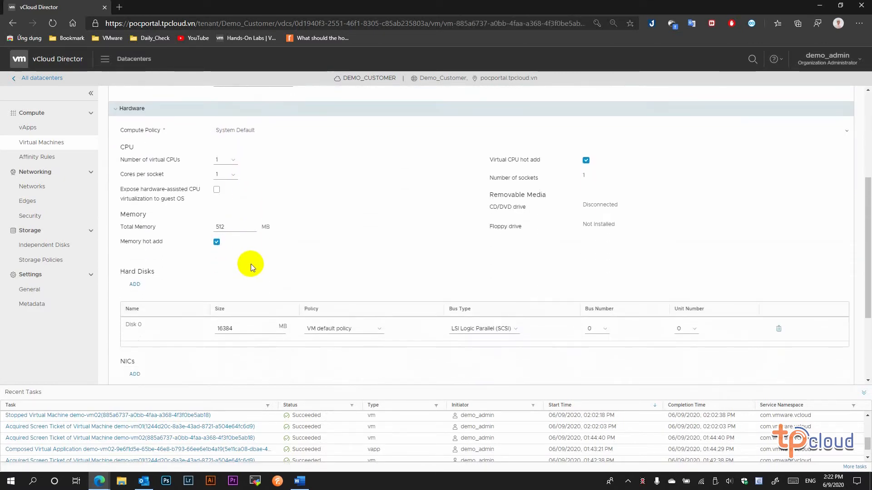
left_click(232, 161)
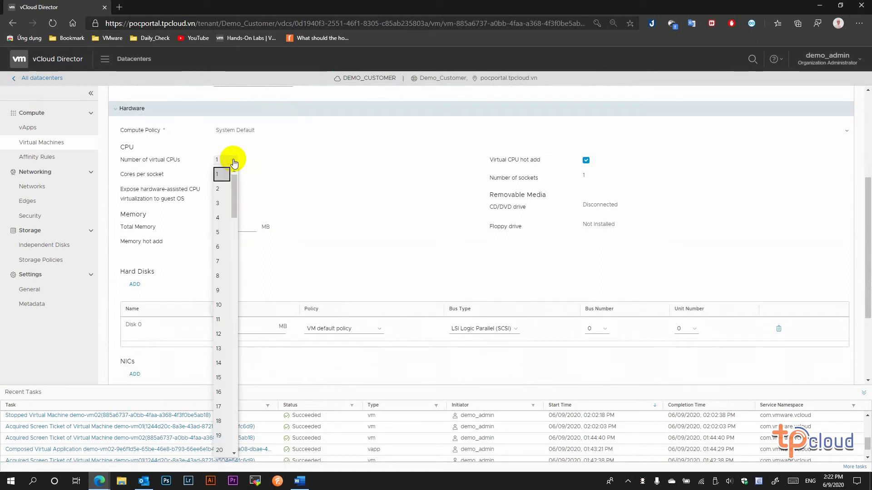
left_click(221, 189)
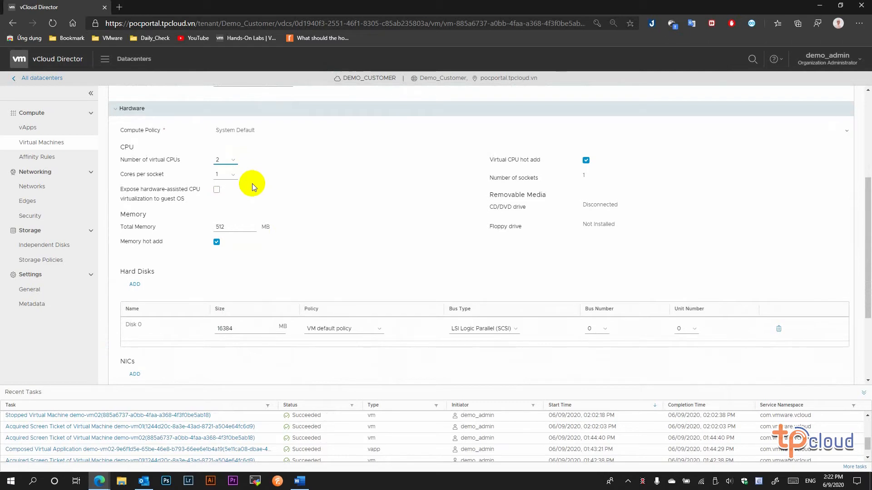
scroll(252, 182, "down", 1)
scroll(257, 187, "down", 2)
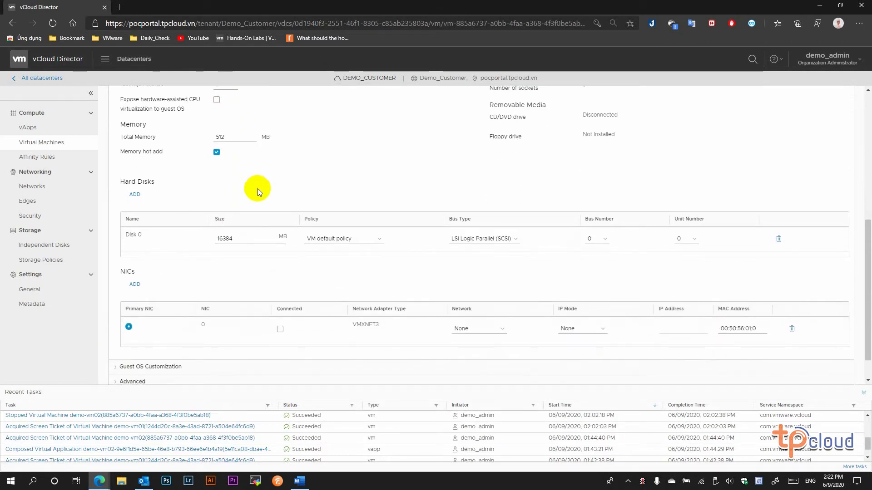
left_click(195, 366)
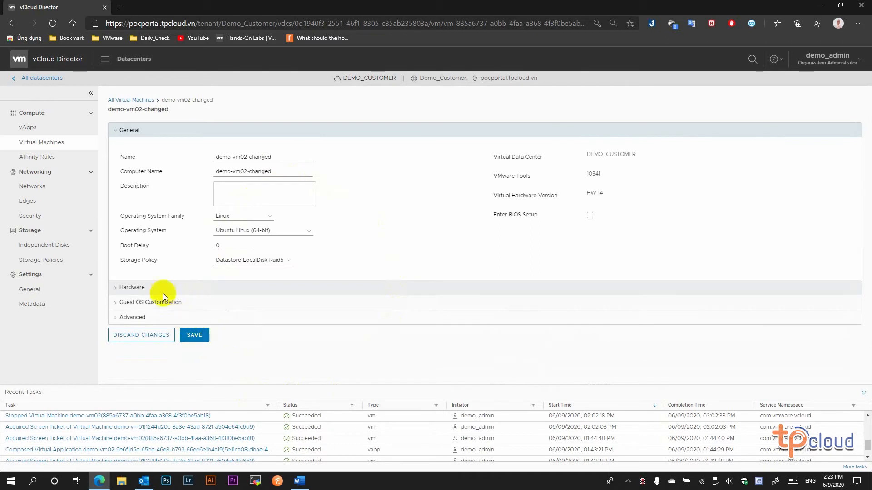
- Launch the web console of demo-vm02-changed from the virtual machine list, rerun lscpu to check the CPU count, and close the console
left_click(43, 142)
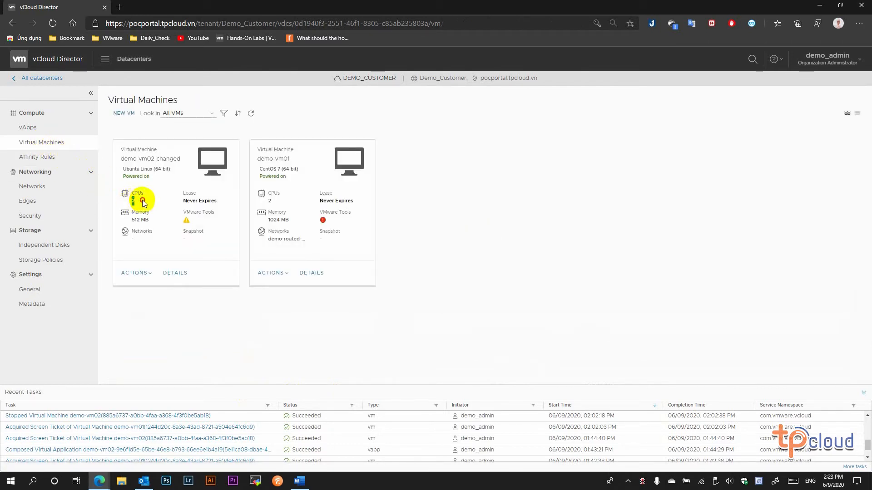
left_click(141, 273)
scroll(154, 309, "down", 3)
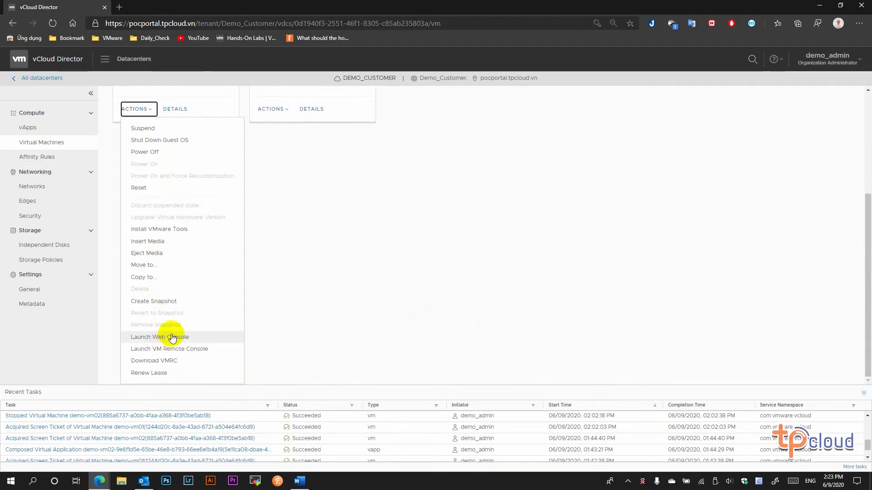
left_click(164, 334)
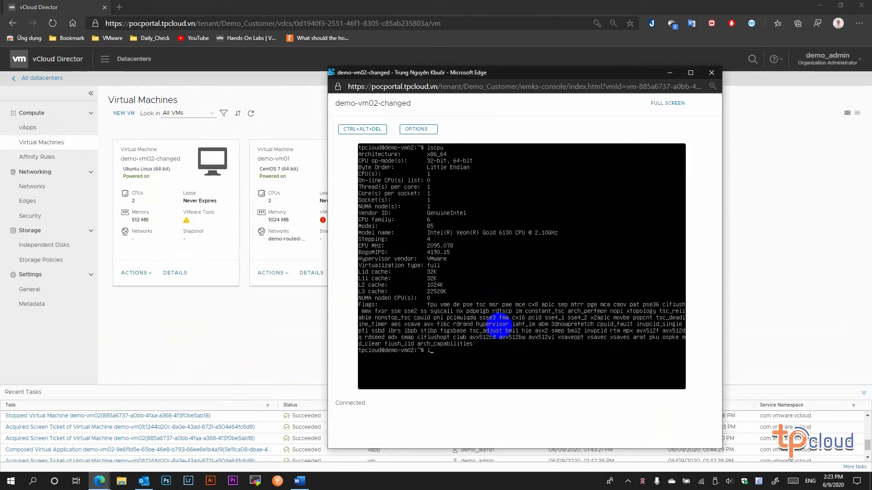
key("Return")
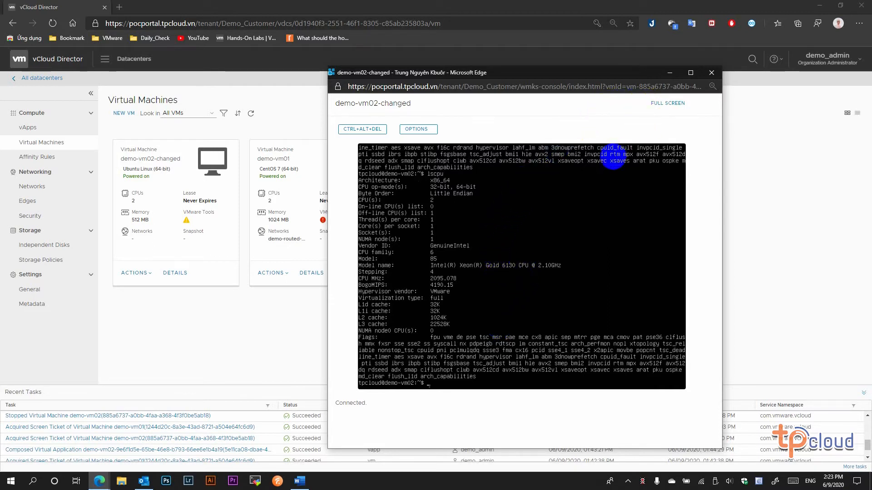
left_click(712, 74)
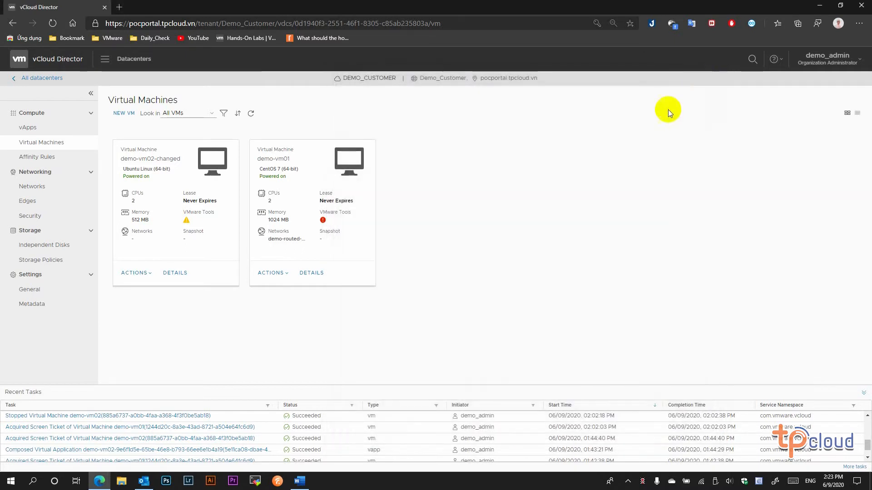
- Launch the web console of demo-vm02-changed again, clear the terminal and run htop to check its memory
left_click(136, 273)
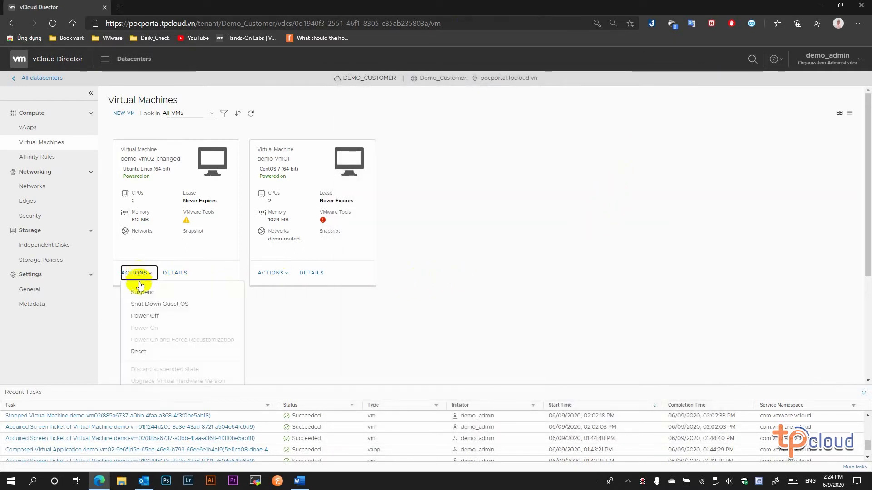
scroll(165, 336, "down", 3)
left_click(170, 366)
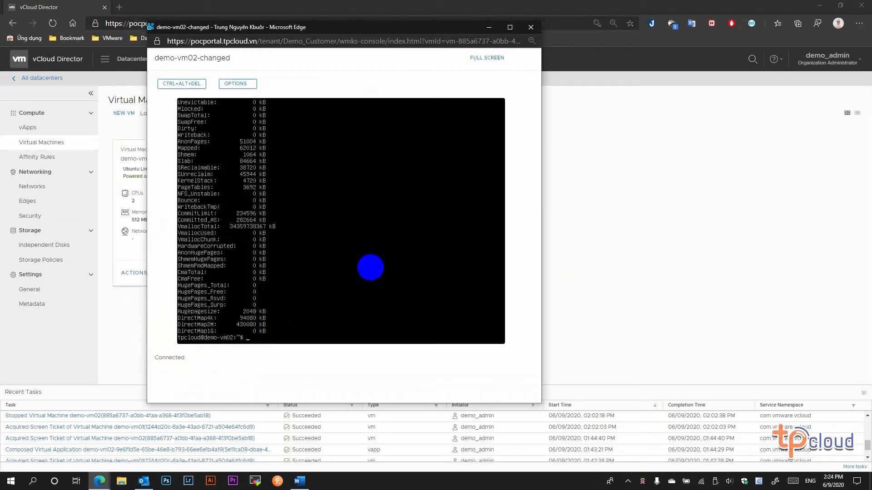
type("clear")
key("Return")
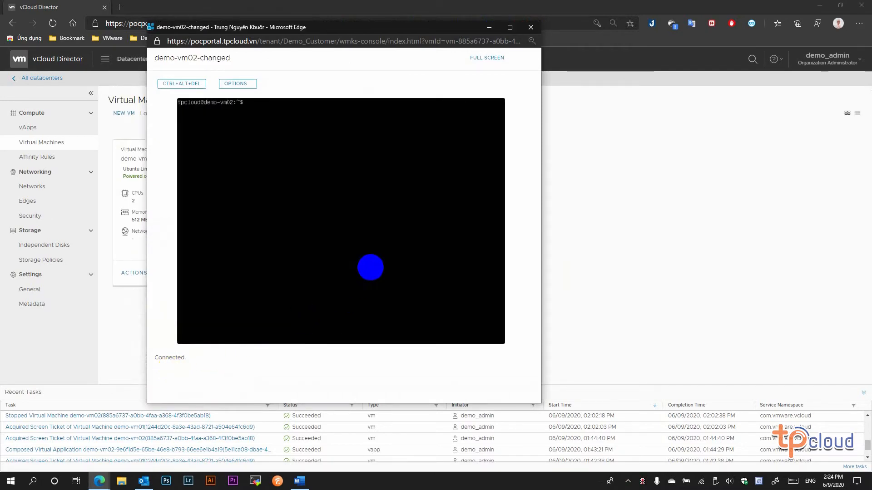
key("Return")
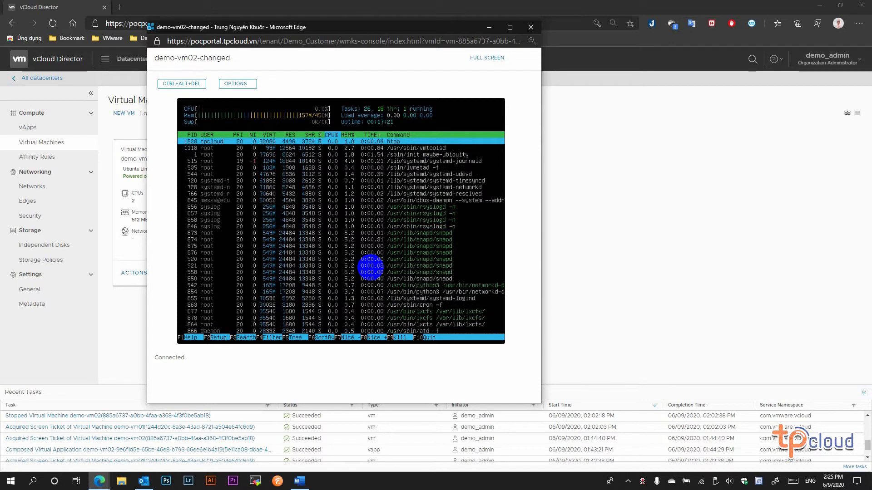
left_click(660, 210)
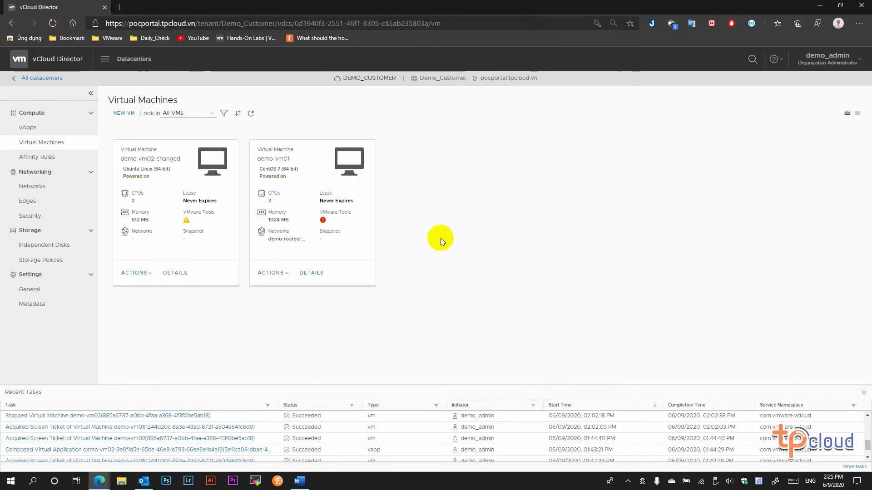
- Set the total memory of demo-vm02-changed to 1024 MB in its hardware settings and save the change
left_click(133, 273)
scroll(148, 279, "down", 2)
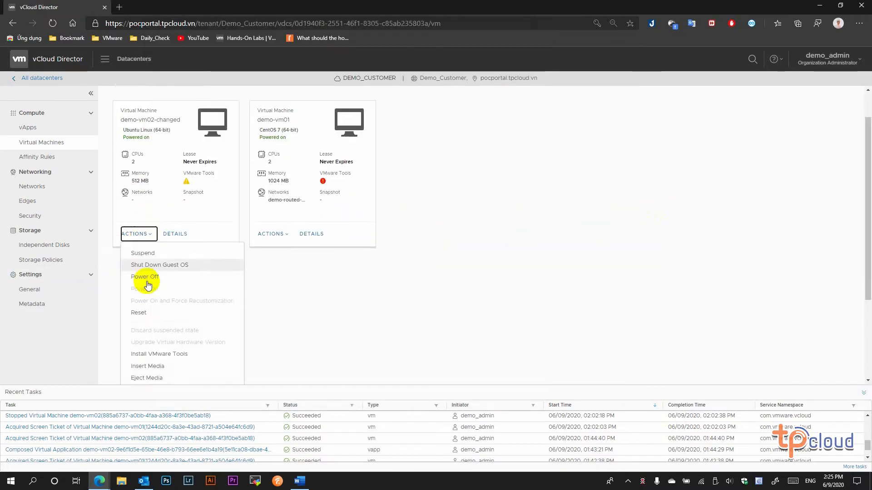
scroll(181, 232, "up", 2)
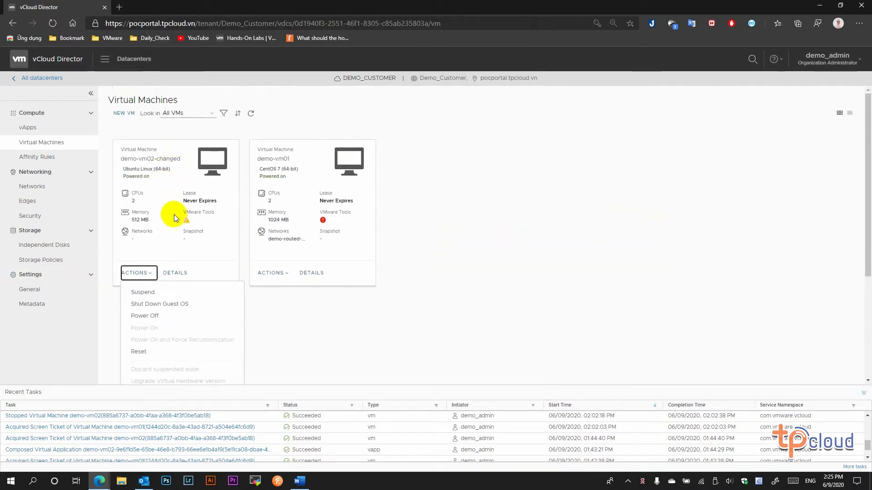
left_click(177, 272)
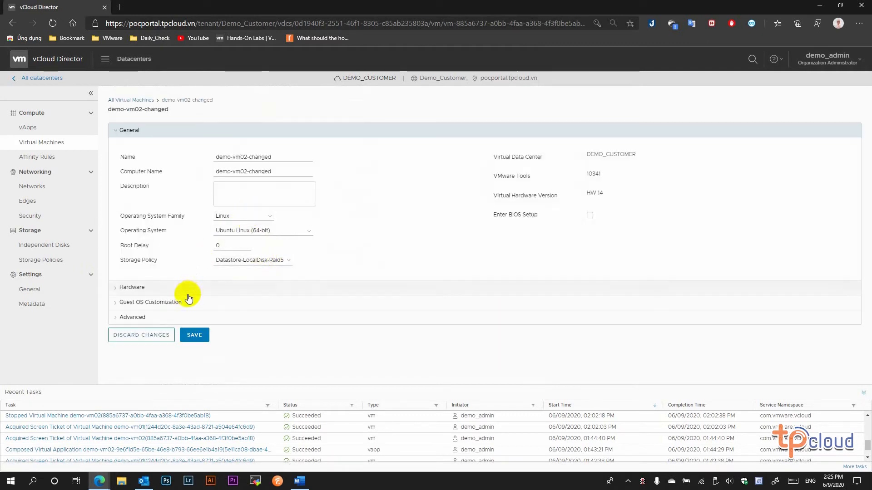
left_click(119, 290)
scroll(195, 282, "down", 3)
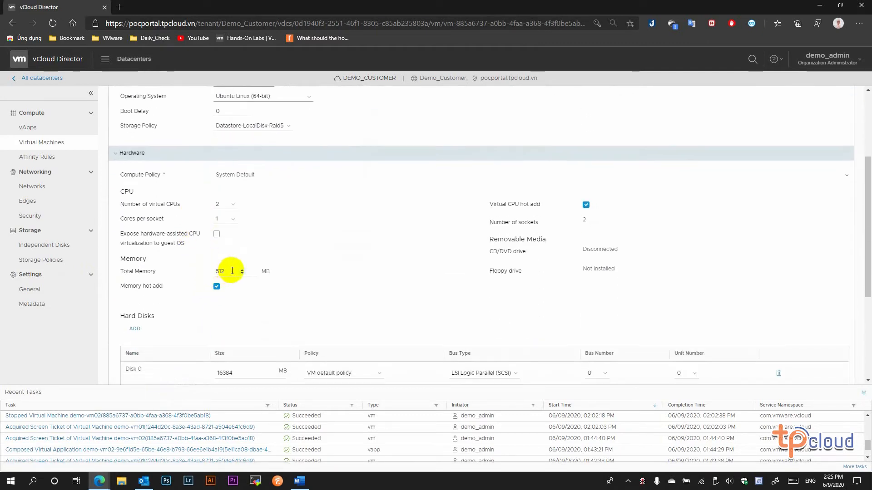
double_click(227, 271)
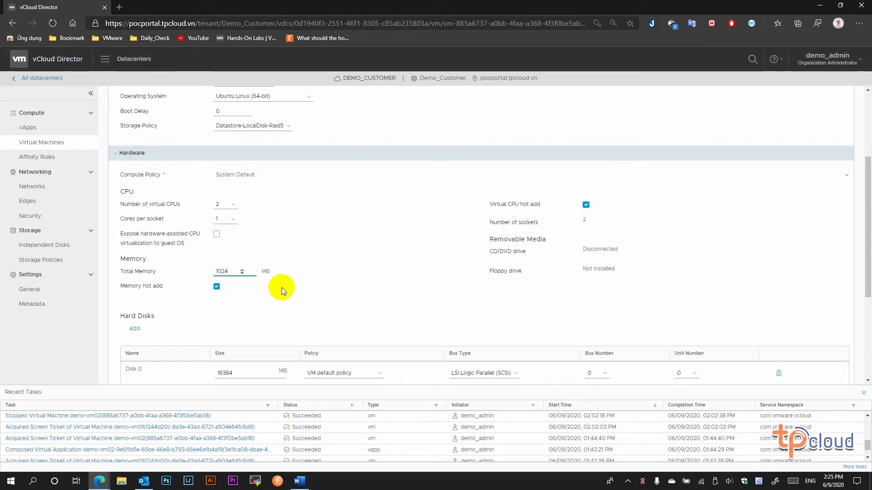
scroll(337, 291, "down", 3)
scroll(337, 291, "up", 2)
scroll(337, 292, "down", 3)
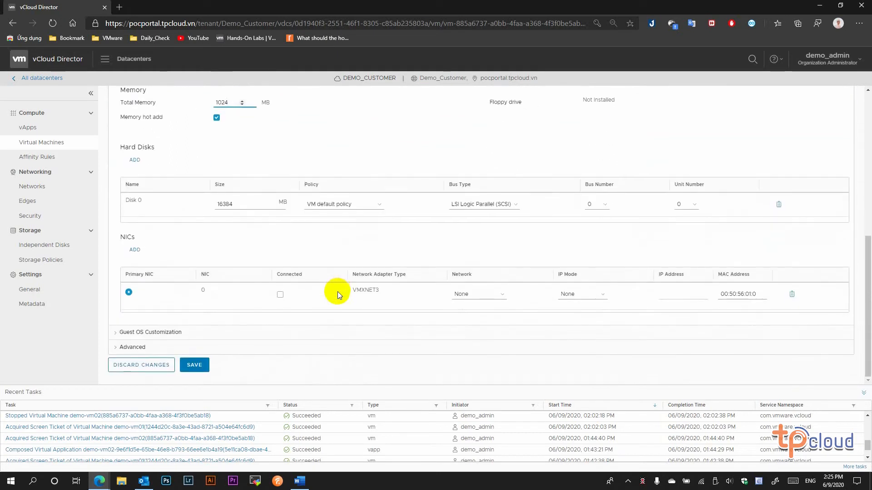
left_click(195, 364)
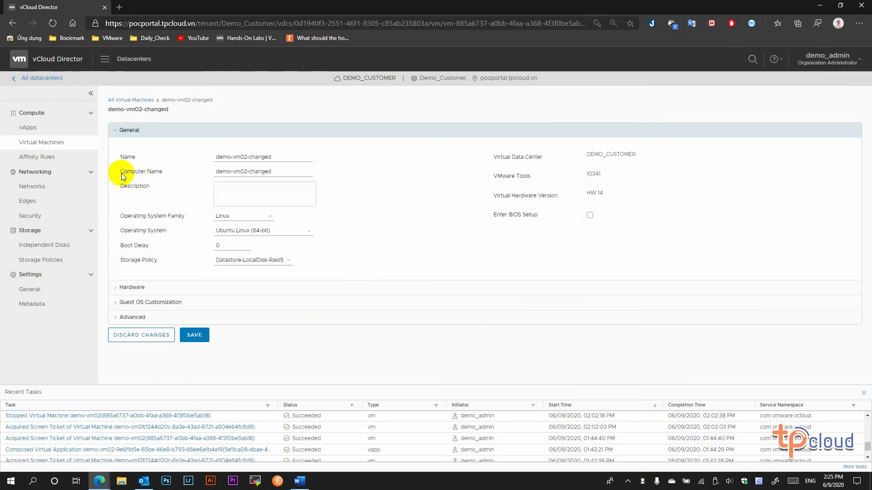
- Return to the virtual machine list and check the memory size on the demo-vm02-changed card
left_click(69, 144)
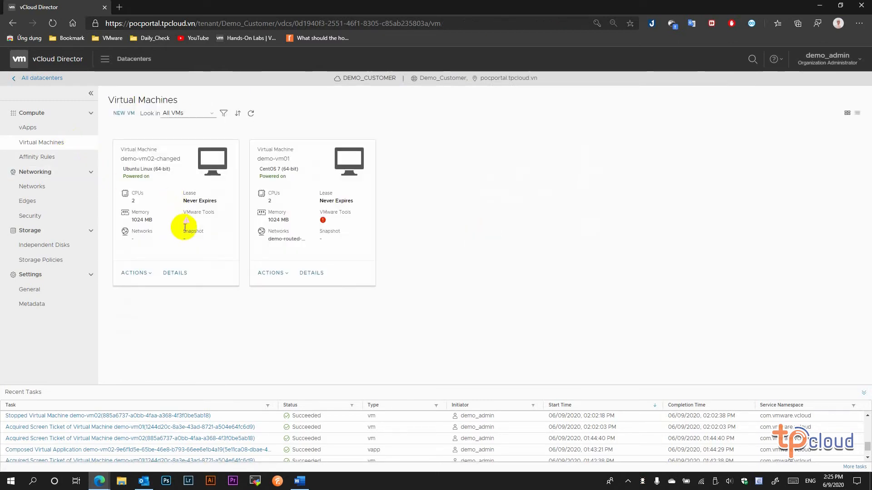
left_click_drag(154, 221, 132, 220)
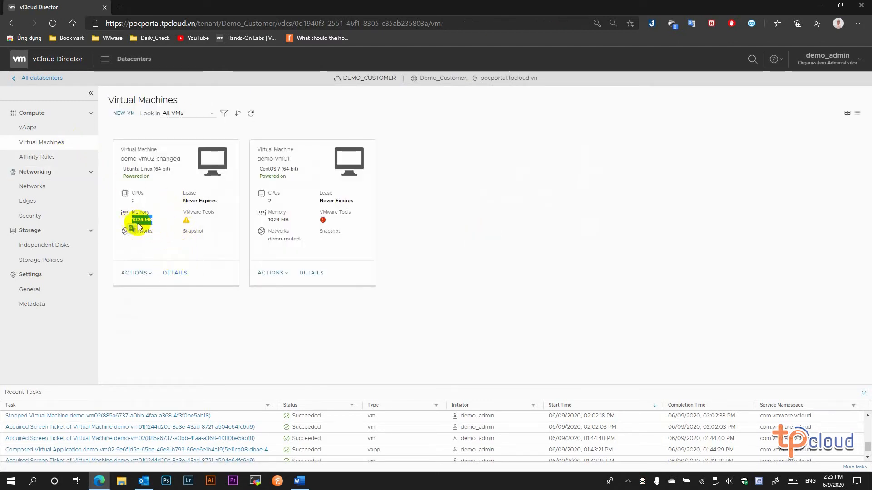
left_click(472, 241)
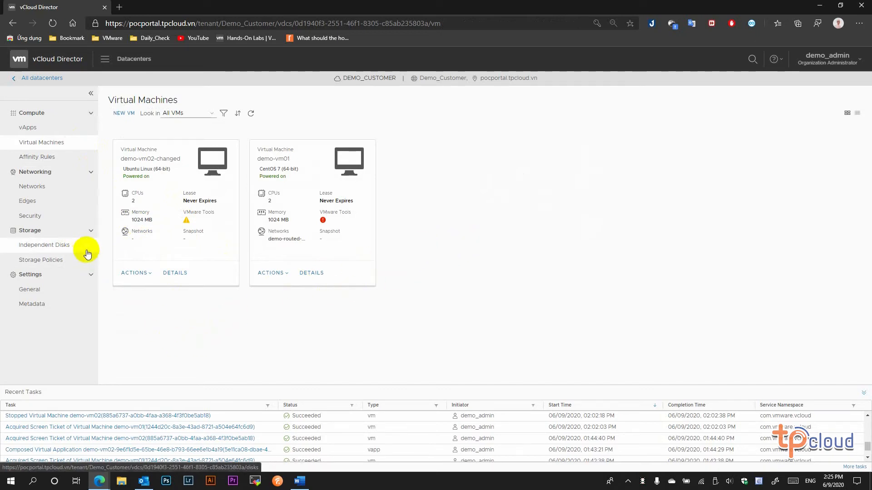
- In the web console of demo-vm02-changed, quit htop, clear the terminal, rerun htop to check the memory, and close the console
left_click(144, 276)
scroll(144, 284, "down", 4)
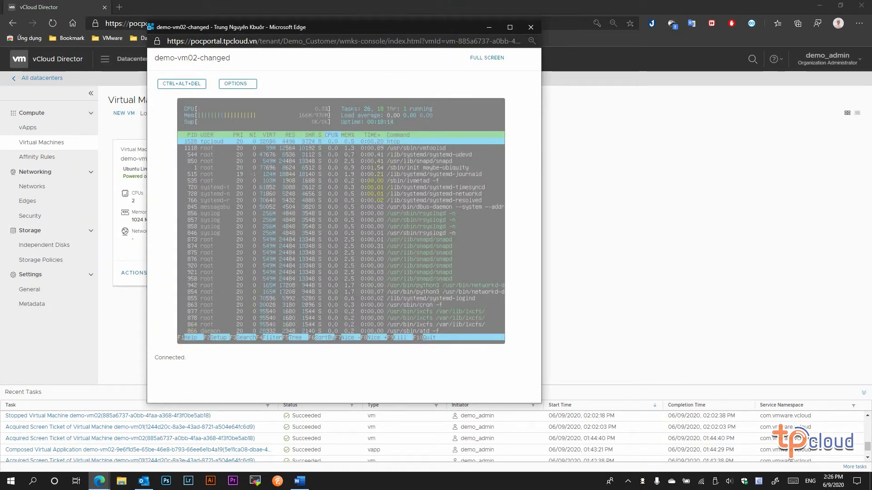
type("q")
type("clear")
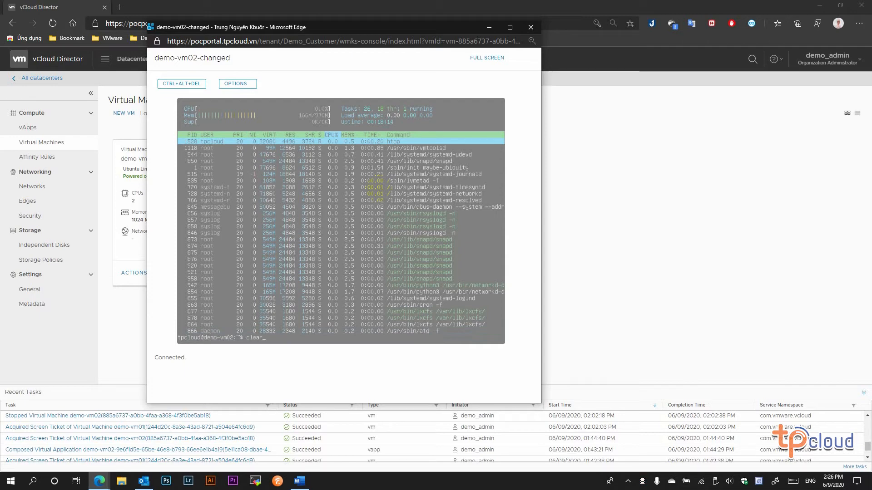
key("Return")
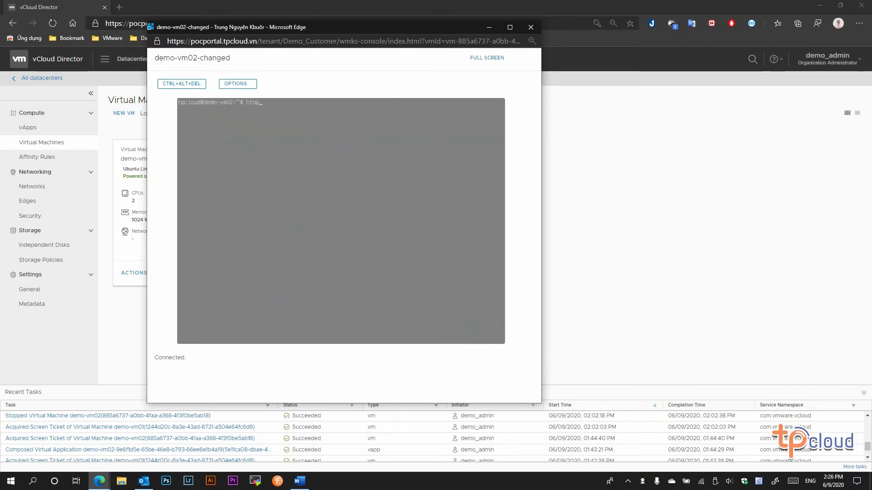
key("Return")
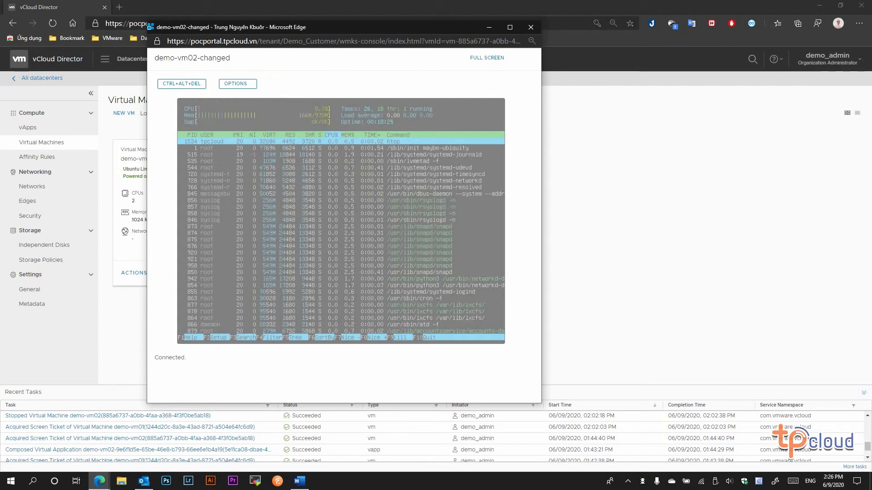
left_click(530, 28)
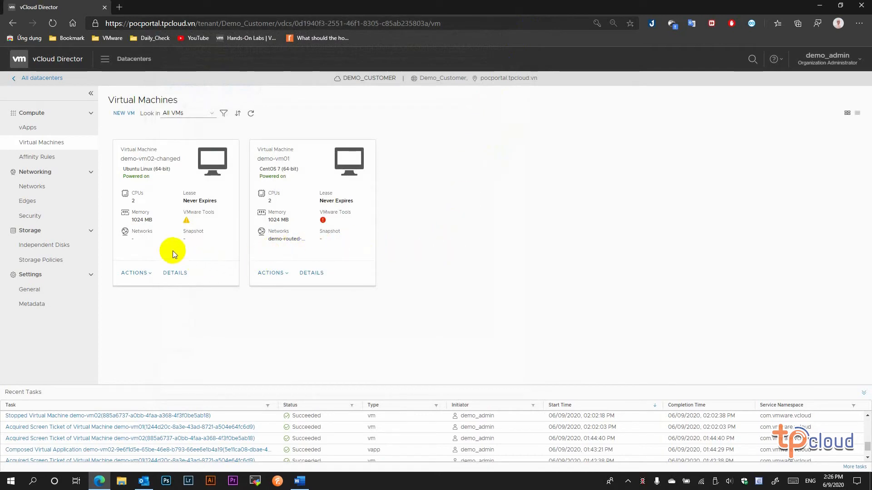
- Connect NIC 0 of demo-vm02-changed to demo-routed-nw with IP mode Static - IP Pool, save, and return to the virtual machine list
left_click(130, 240)
left_click(167, 273)
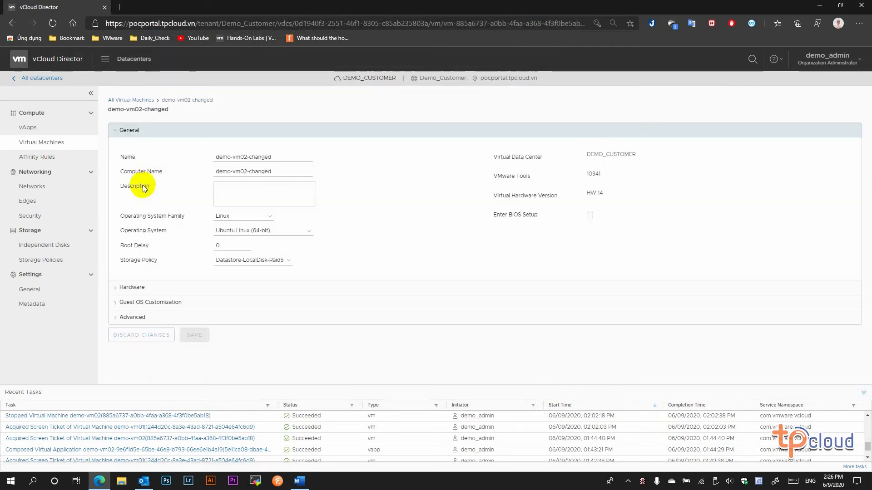
left_click(119, 130)
left_click(145, 145)
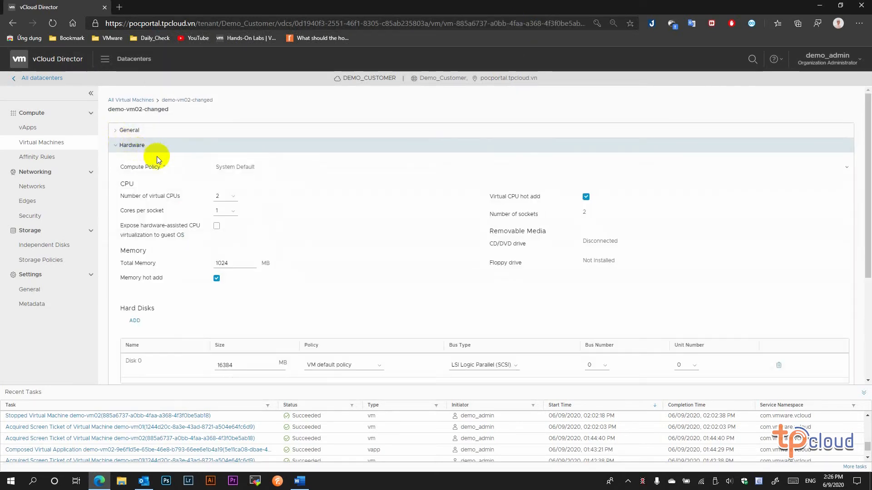
scroll(416, 279, "down", 3)
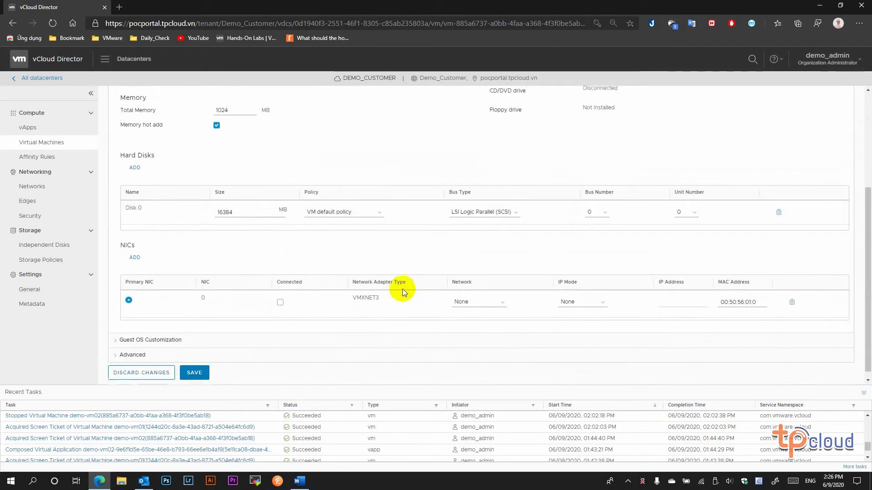
left_click(467, 298)
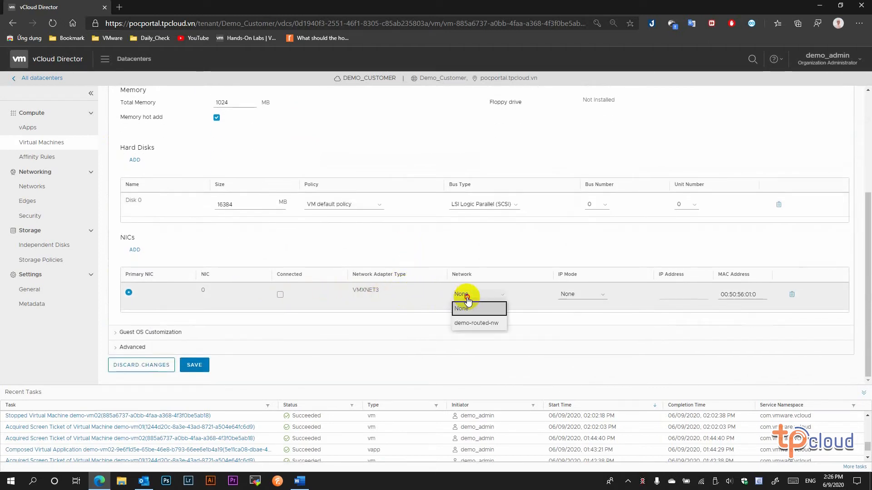
left_click(472, 323)
left_click(279, 295)
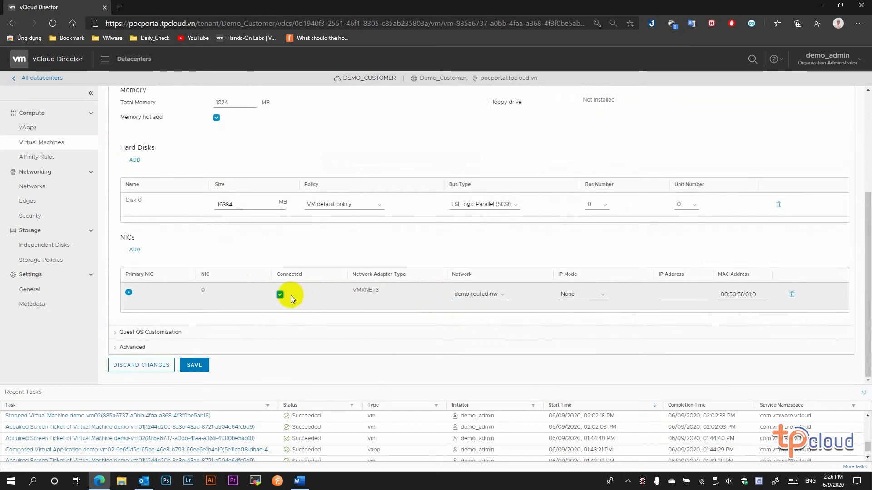
left_click(573, 295)
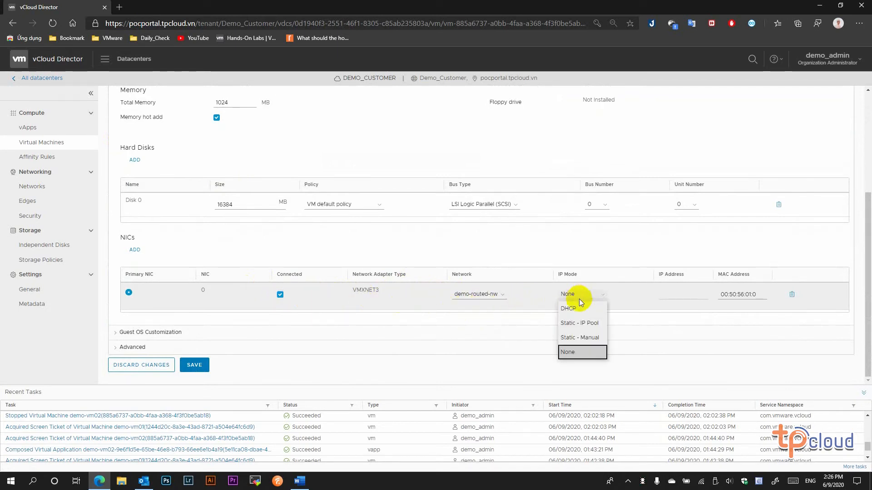
left_click(583, 323)
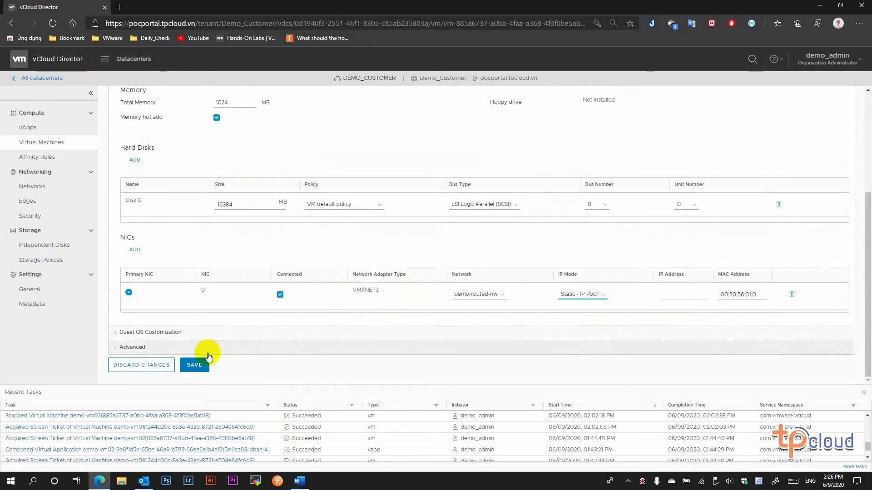
left_click(194, 364)
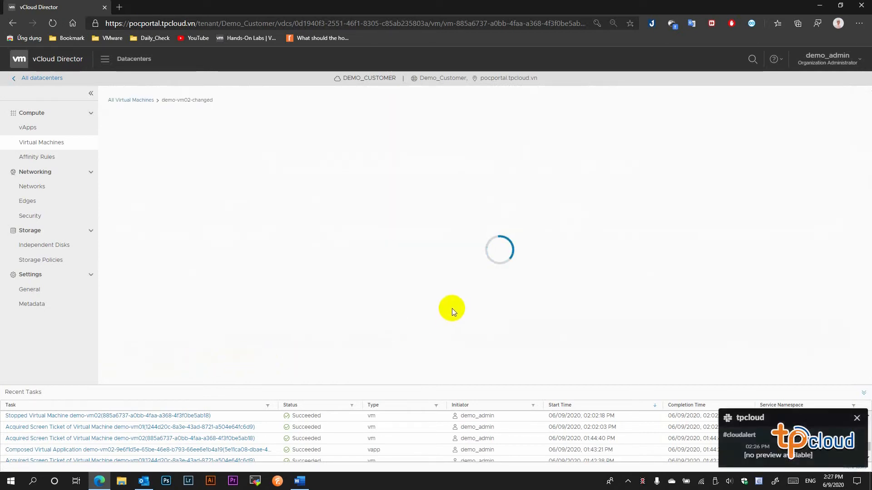
left_click(42, 142)
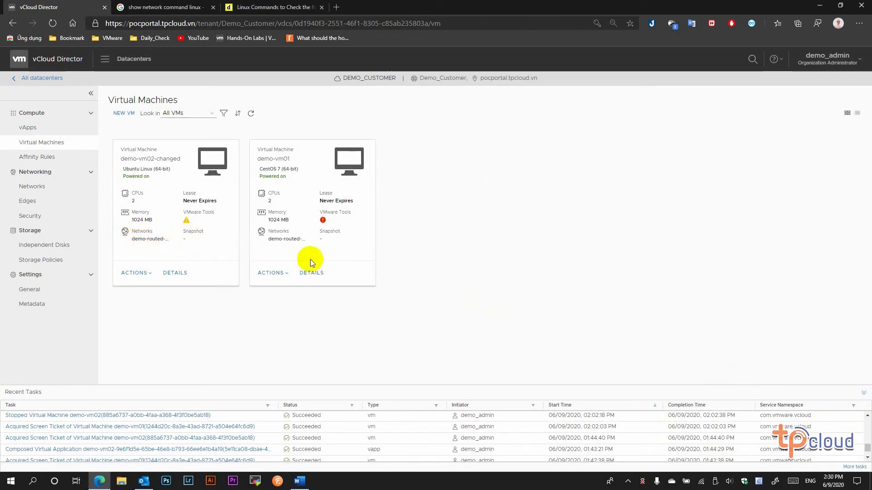
- Launch the web console of demo-vm02-changed, run sudo cfdisk to check its disk partitions, and leave the console
left_click(130, 273)
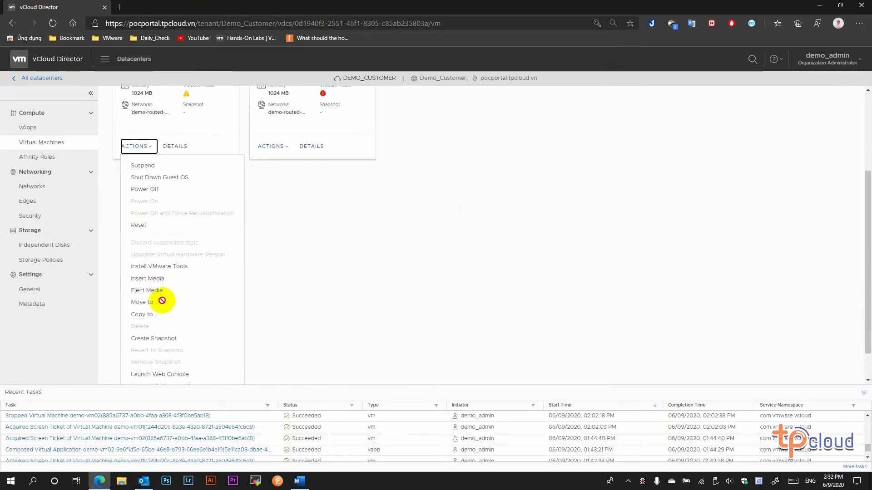
scroll(174, 358, "down", 1)
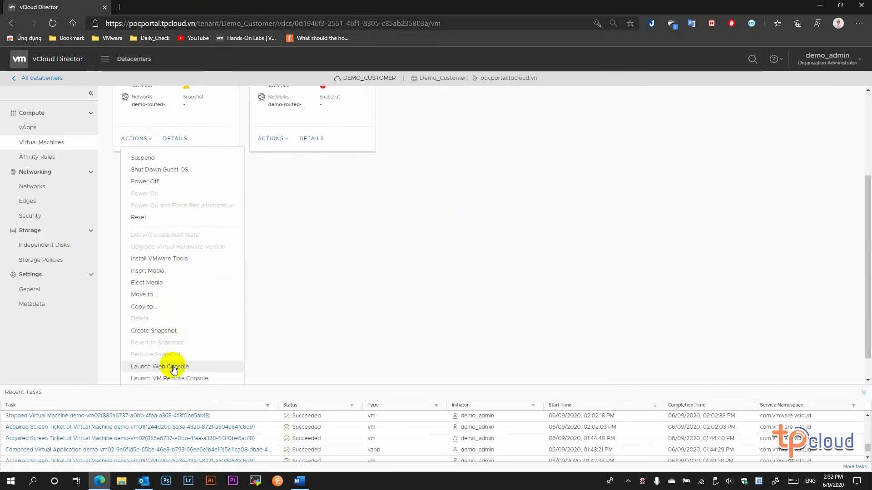
left_click(174, 367)
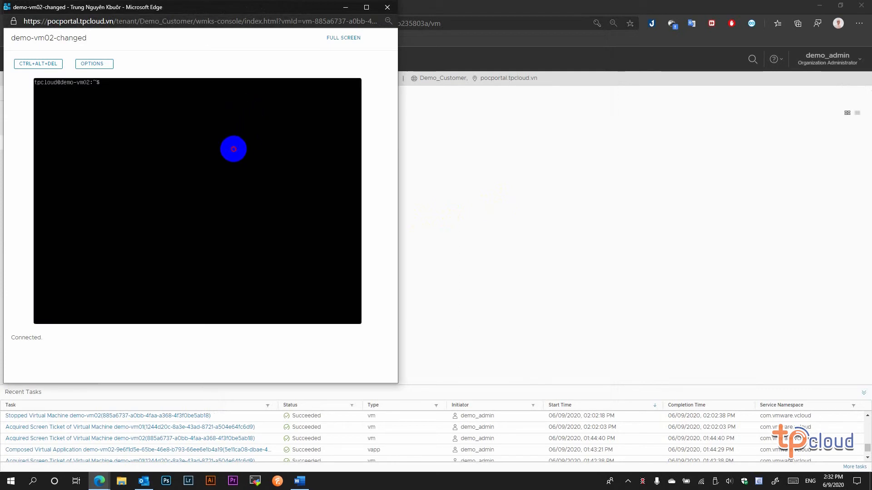
type("sudo cfdisk")
key("Return")
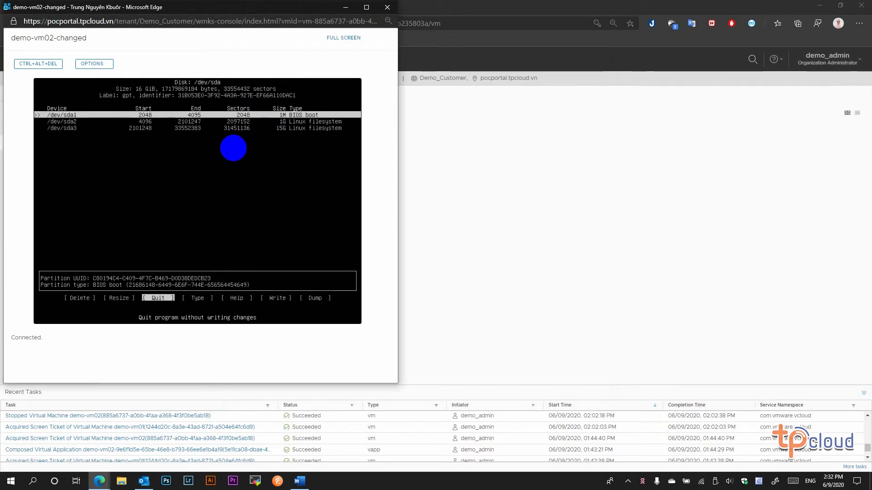
left_click(516, 140)
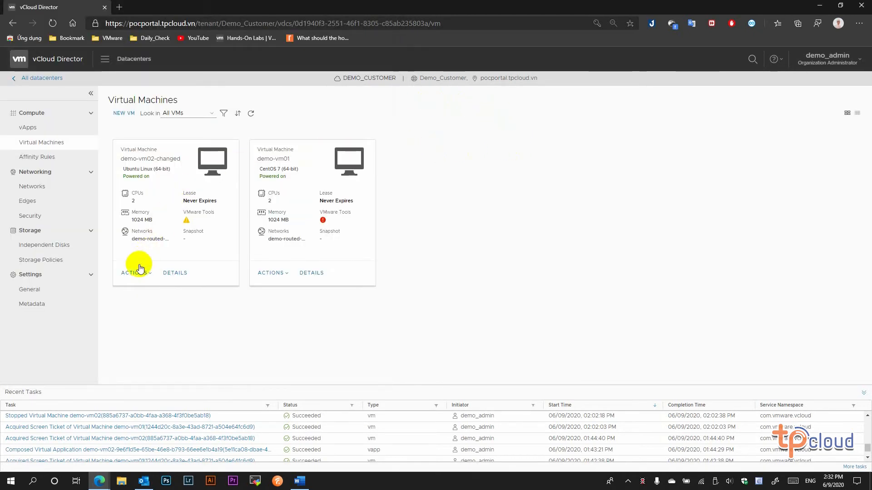
- Add a 5000 MB hard disk to demo-vm02-changed in its hardware settings, save, and return to the virtual machine list
left_click(175, 271)
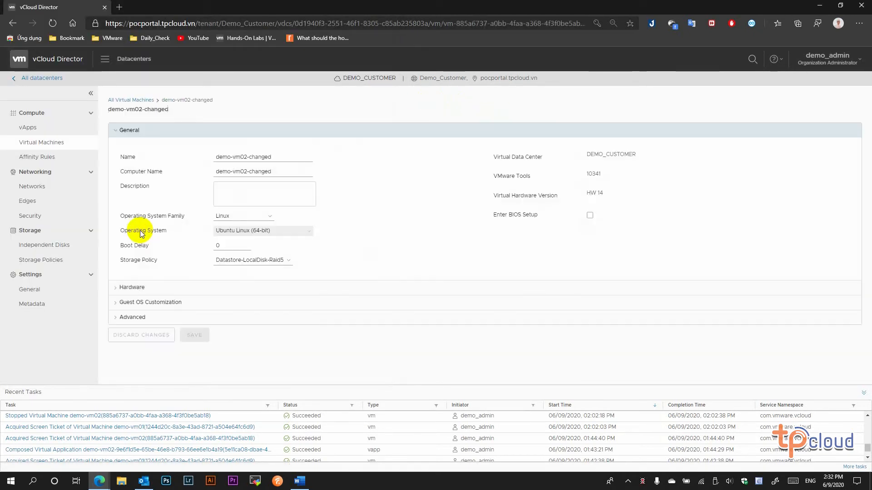
left_click(118, 131)
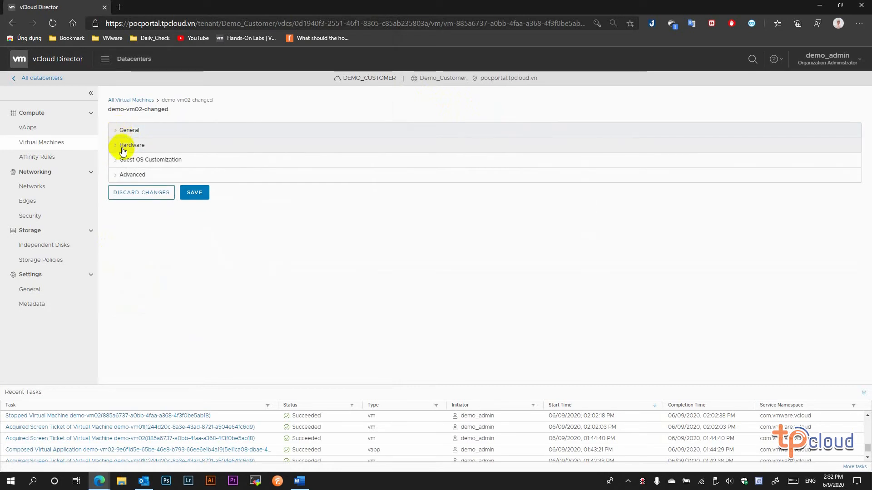
left_click(122, 149)
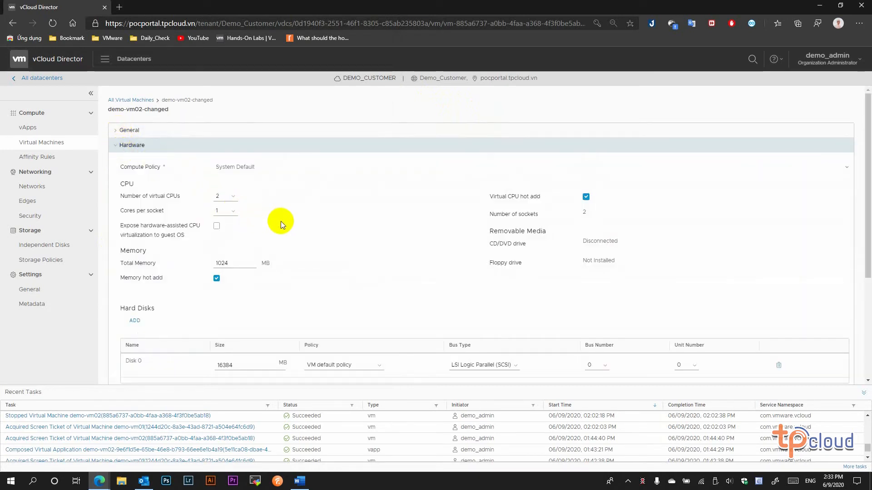
scroll(281, 222, "down", 1)
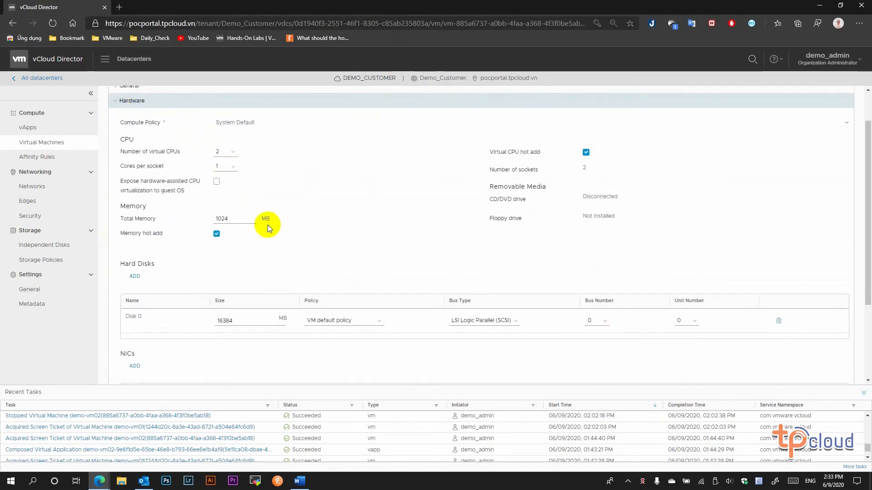
scroll(268, 224, "down", 2)
left_click(135, 186)
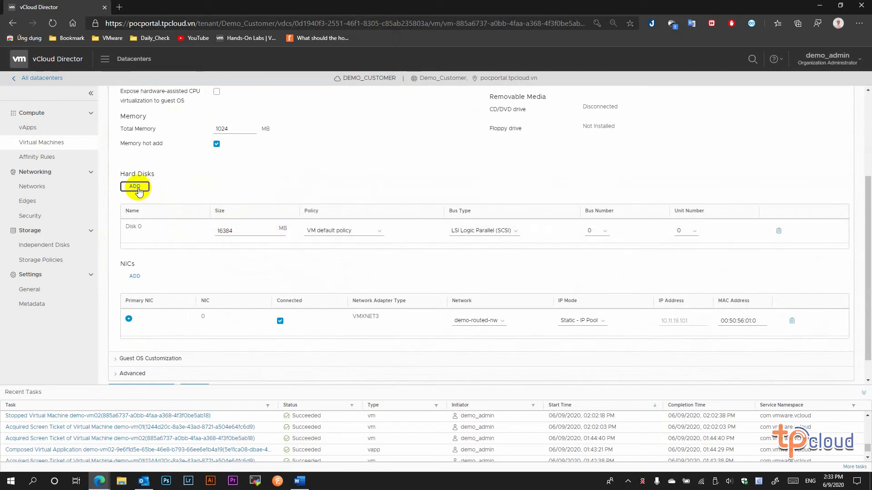
left_click(251, 255)
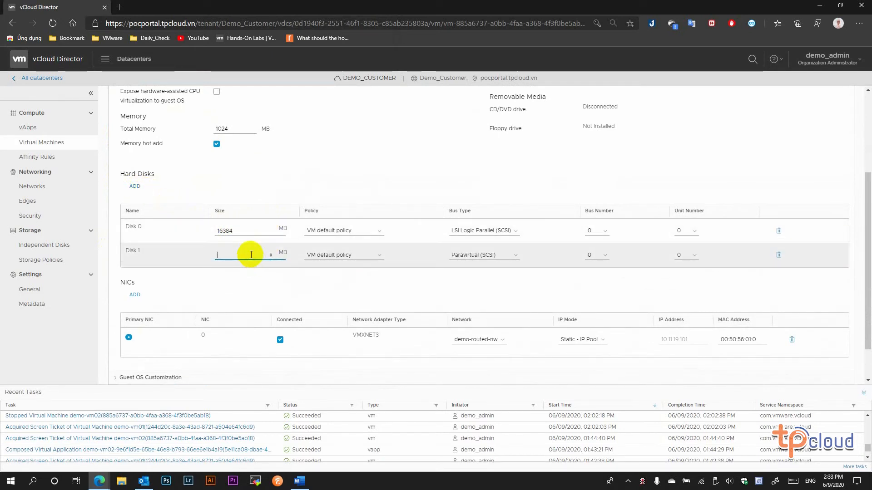
type("5000")
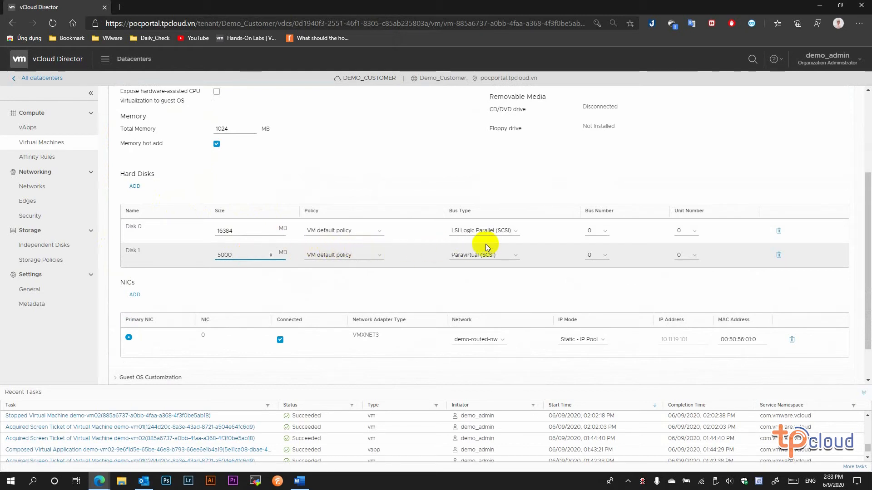
scroll(427, 270, "down", 3)
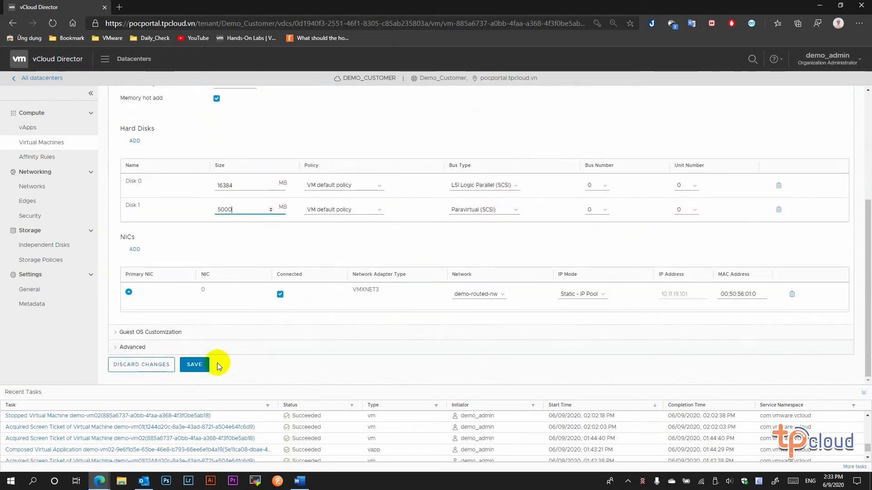
left_click(200, 363)
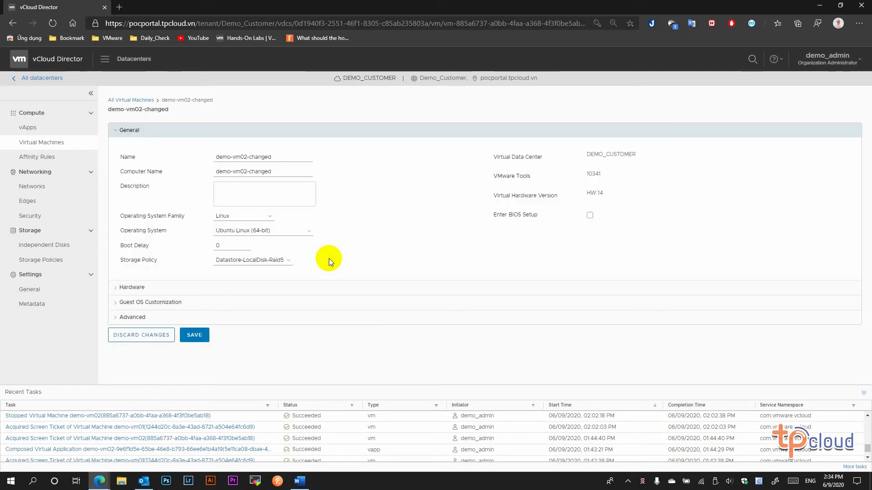
left_click(61, 142)
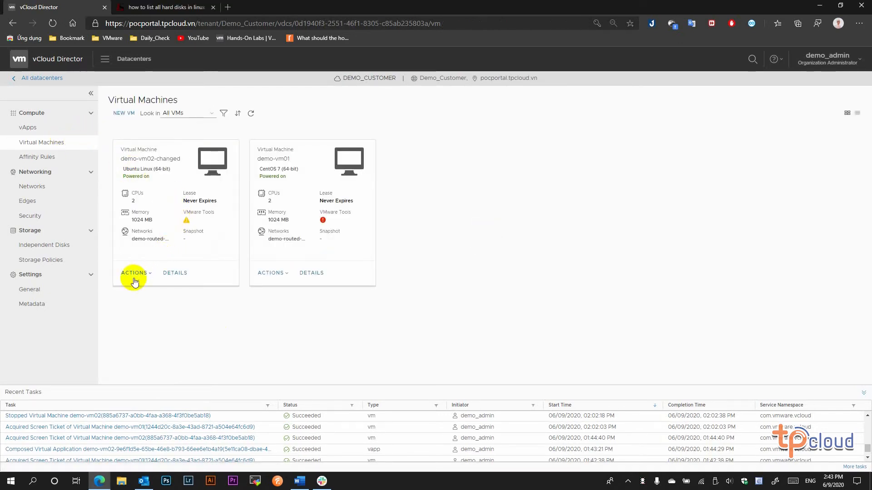
- Launch the web console of demo-vm02-changed, run sudo fdisk -l to check the attached disks, and close the console
left_click(134, 273)
scroll(177, 313, "down", 4)
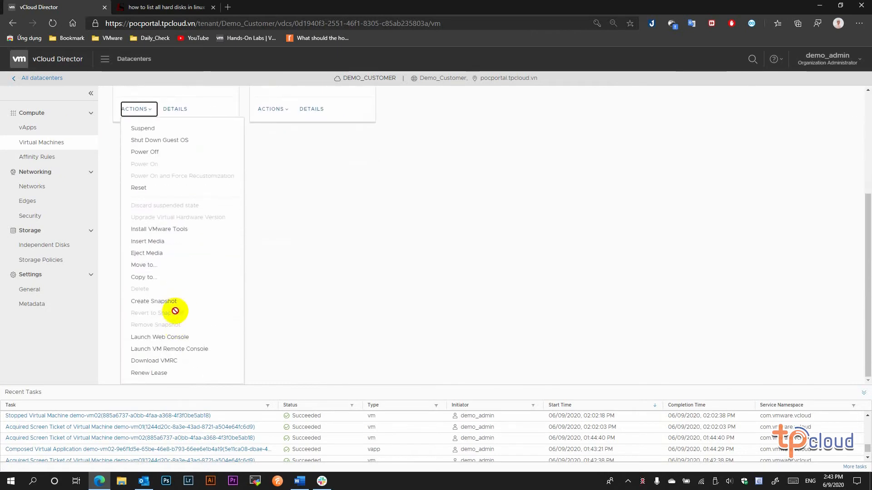
left_click(175, 337)
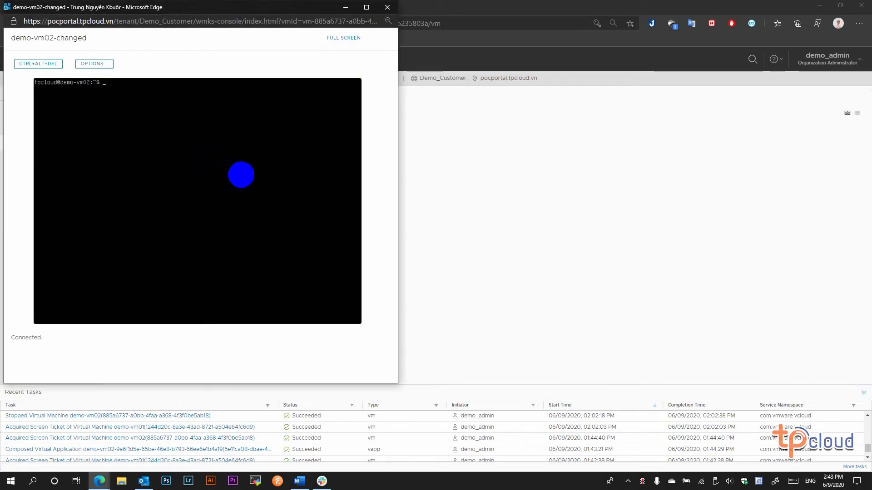
type("sudo fdisk")
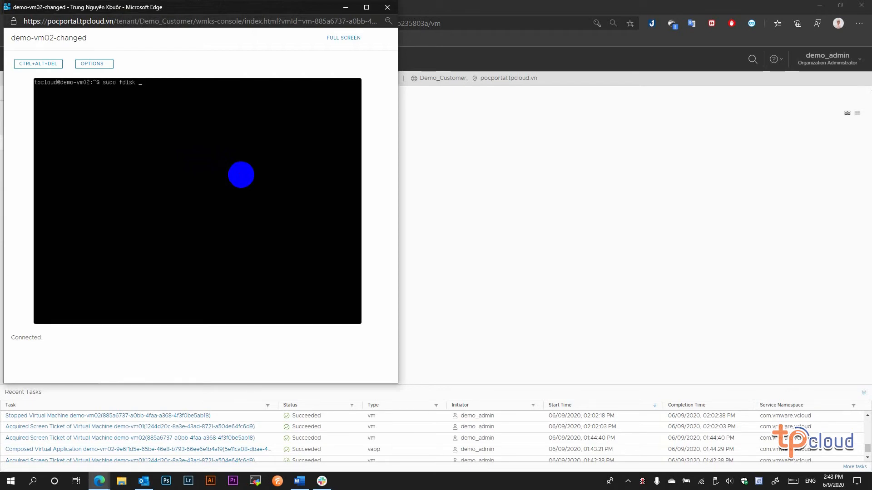
type(" -l")
key("Return")
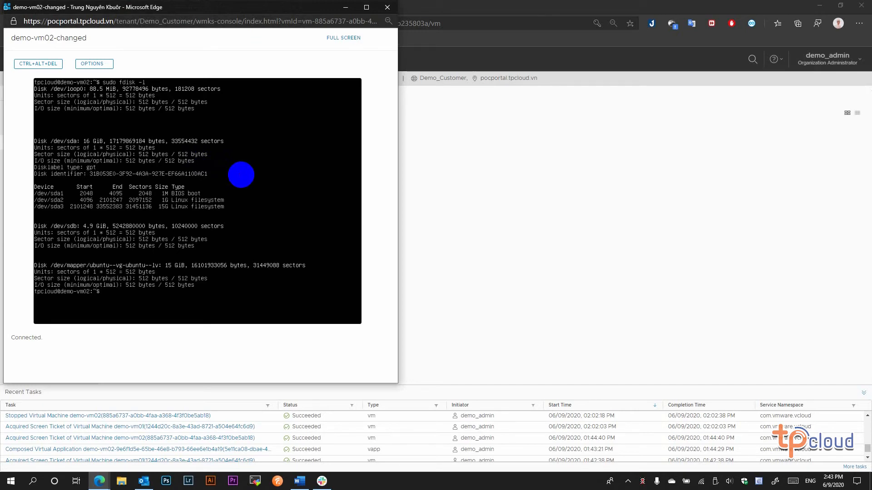
left_click(386, 7)
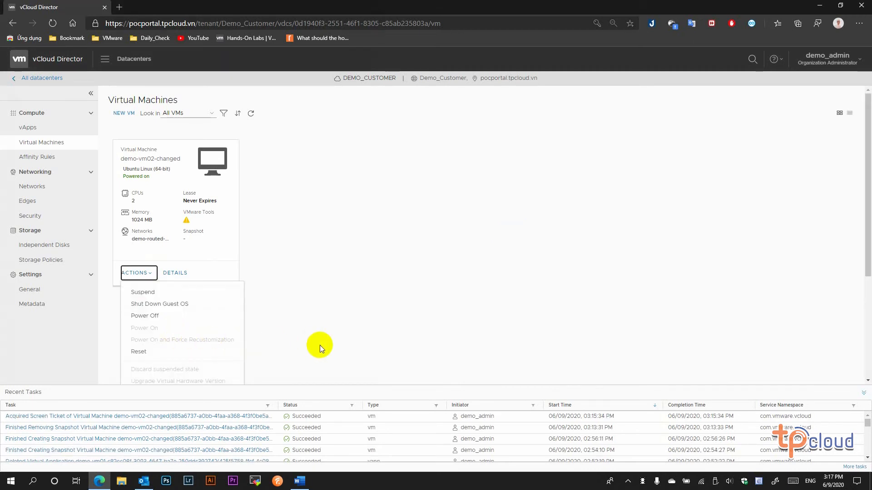
- Launch the web console of demo-vm02-changed again and move its window toward the middle of the screen
left_click(334, 315)
left_click(133, 274)
scroll(205, 297, "down", 4)
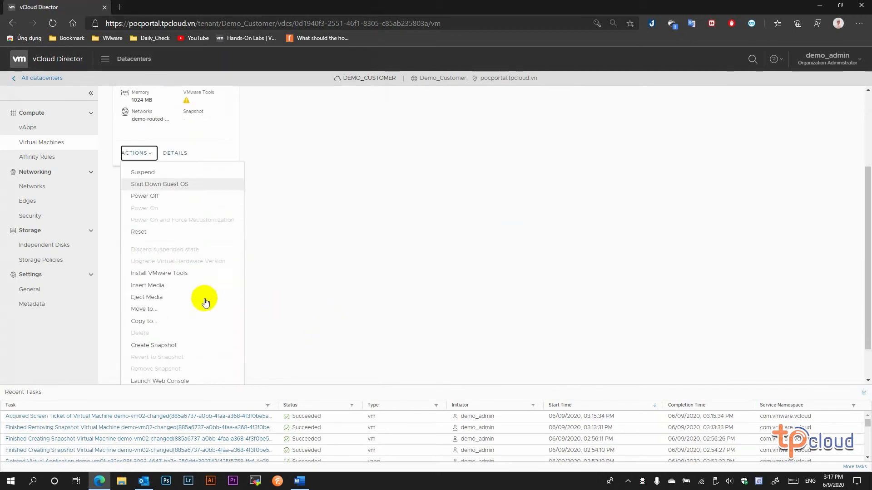
left_click(177, 337)
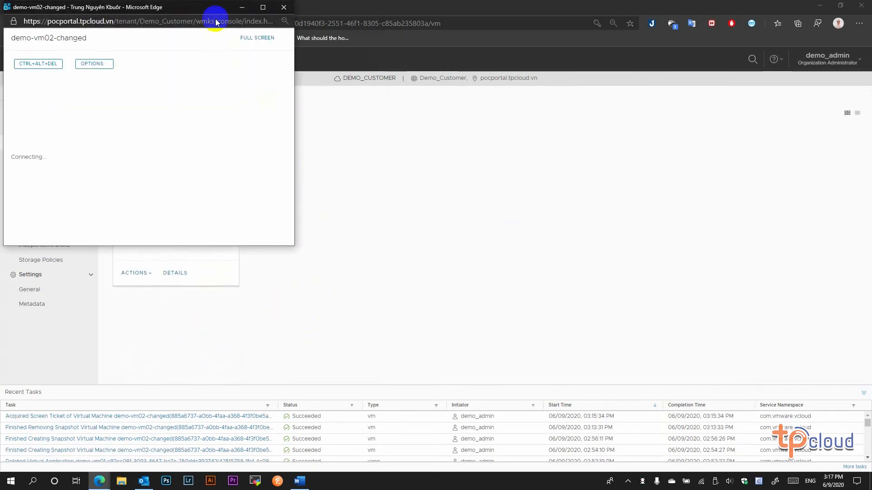
left_click_drag(189, 10, 422, 37)
left_click(411, 177)
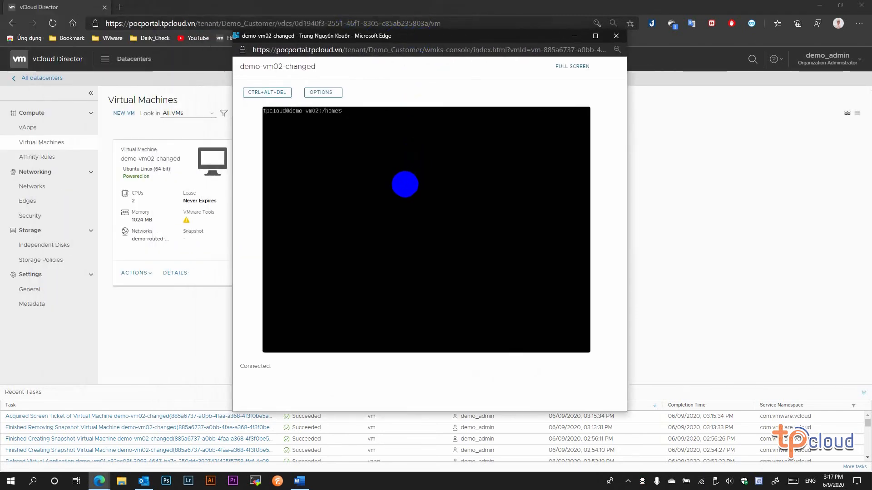
- Go up from /home to the root directory with cd .. and list its contents with ls
type("cd ")
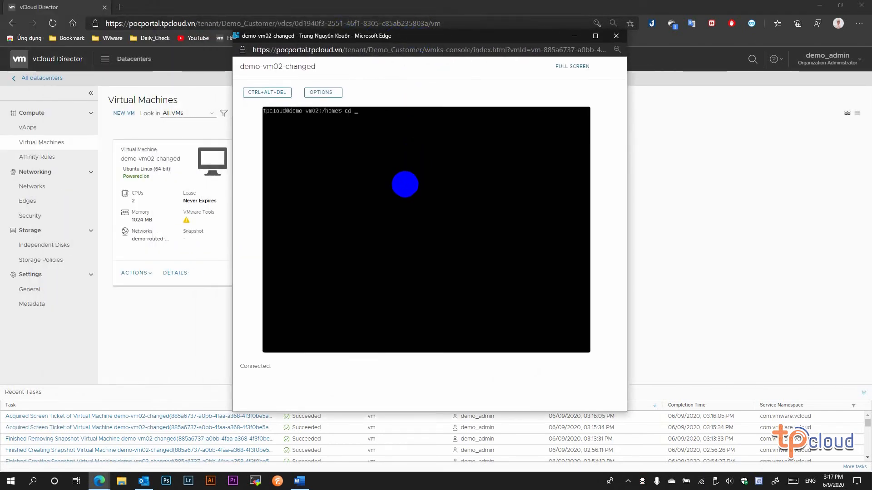
type("..")
key("Return")
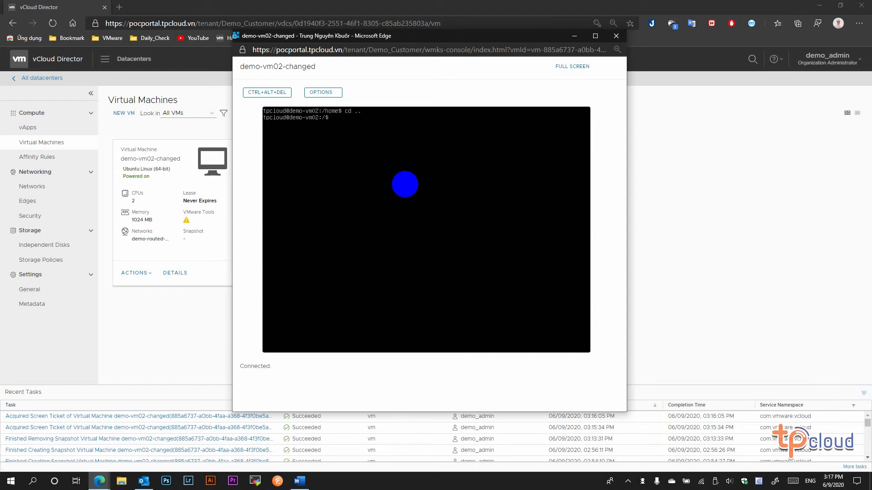
type("ls")
key("Return")
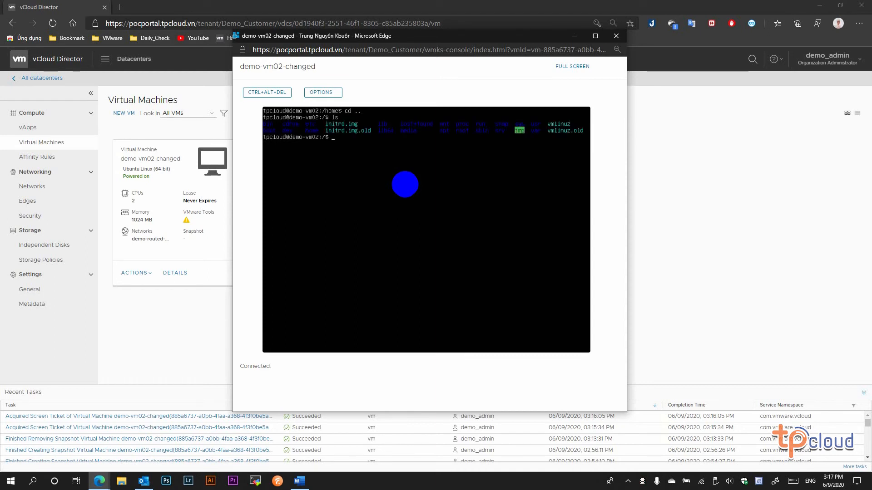
- Enter /home and its tpcloud directory, listing the contents of each with ls, and close the web console
type("cd /home")
key("Return")
type("ls")
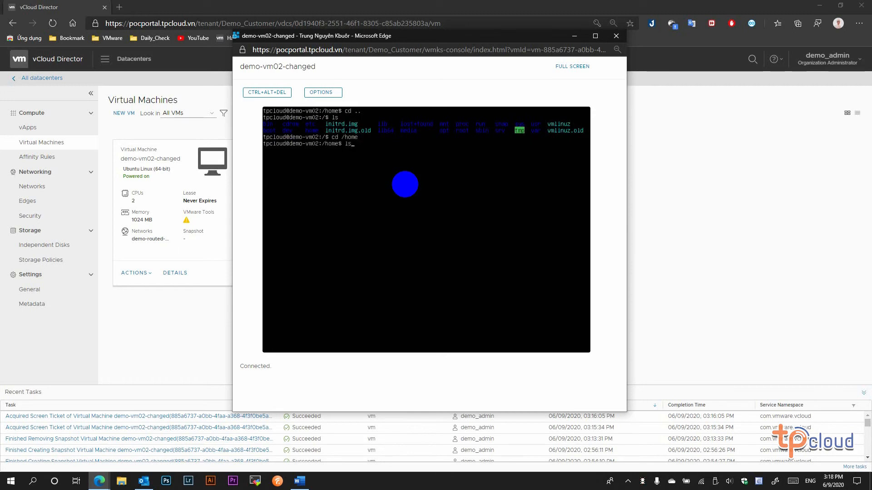
key("Return")
type("cd t")
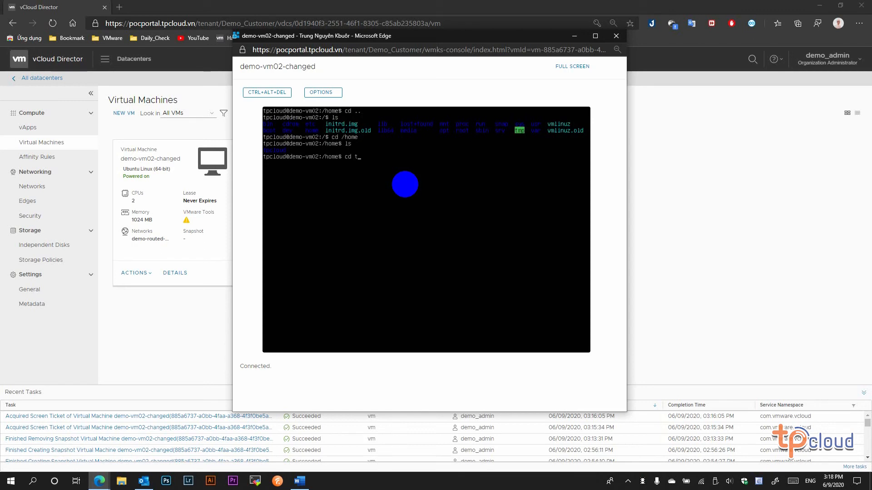
type("pcloud")
key("Return")
type("ls")
key("Return")
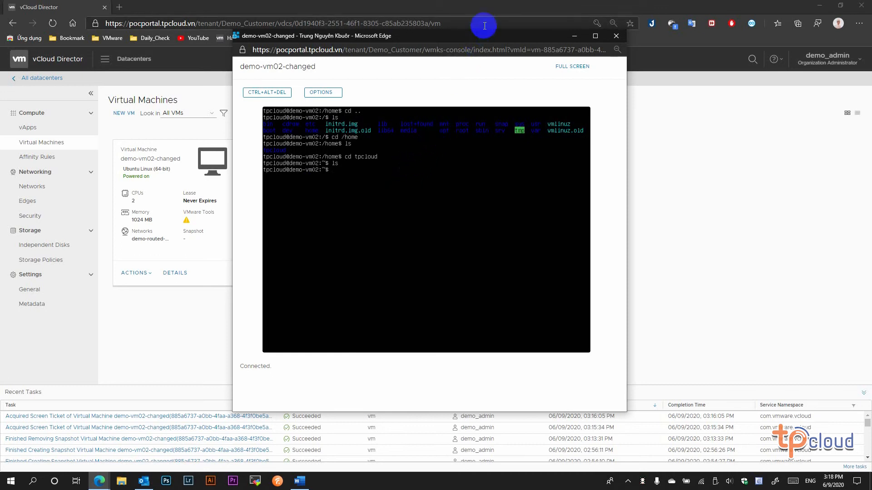
left_click(616, 37)
- Create a snapshot of demo-vm02-changed that includes the memory of the virtual machine
left_click(136, 272)
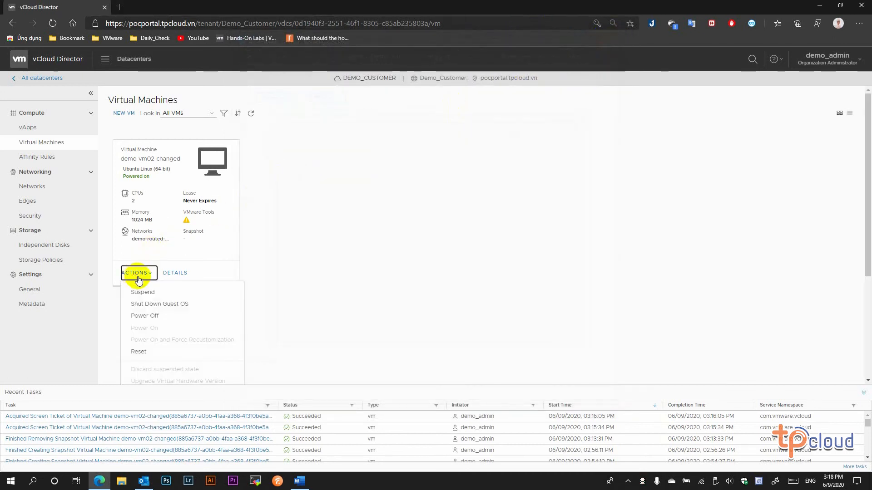
scroll(182, 277, "down", 4)
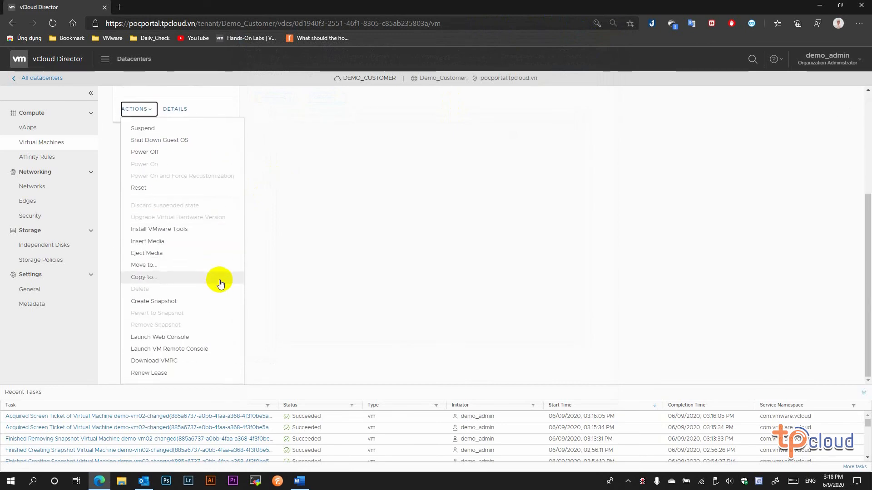
left_click(189, 303)
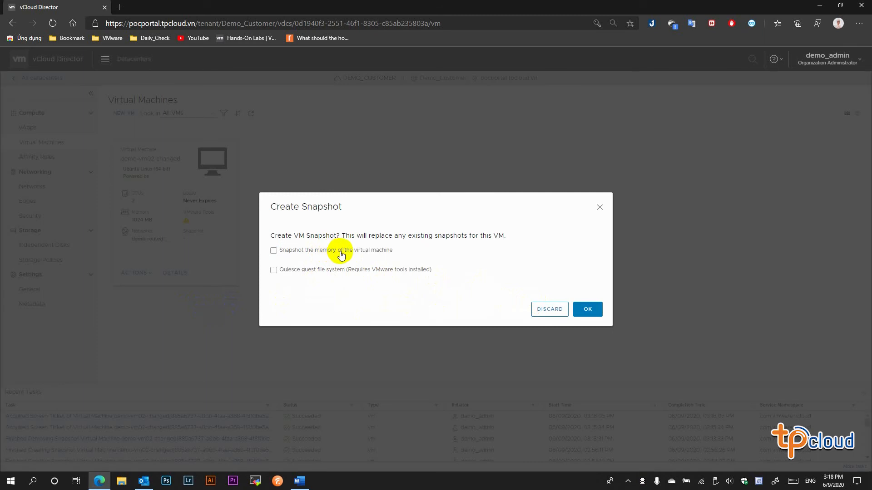
left_click(332, 251)
left_click(588, 310)
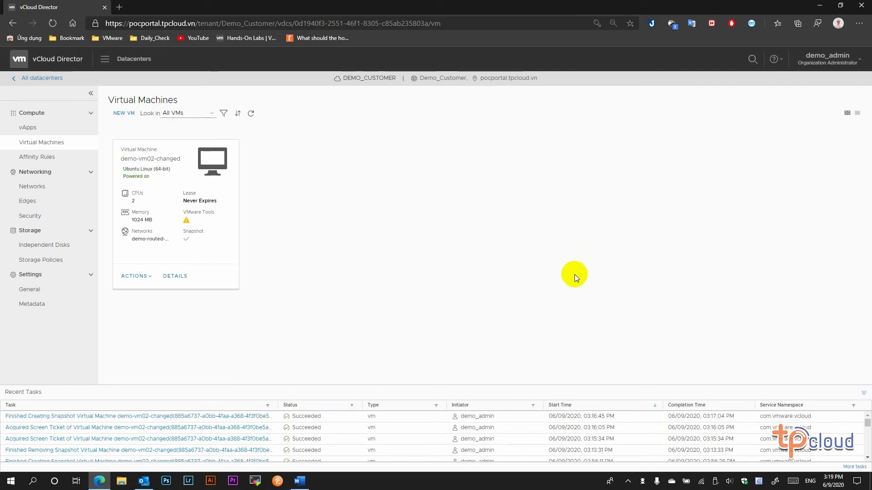
- Launch the web console of demo-vm02-changed and start a new file text.txt in vi
left_click(145, 277)
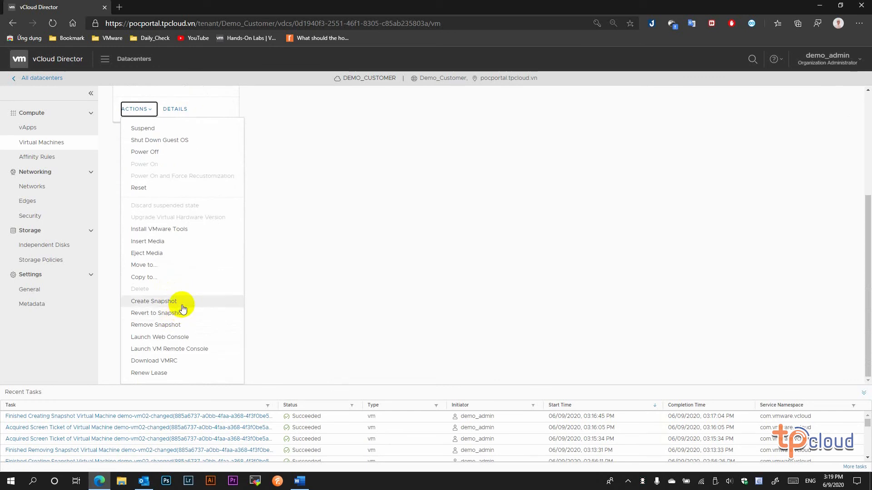
left_click(194, 336)
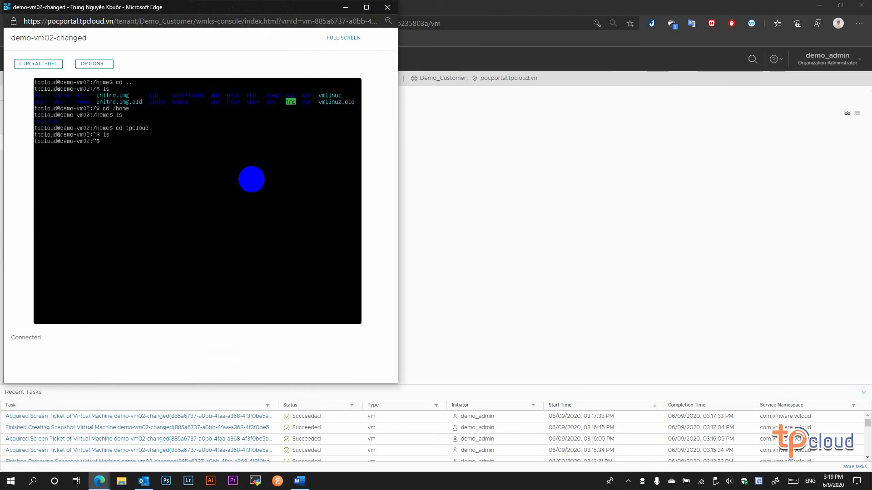
type("vi text.txt")
key("Return")
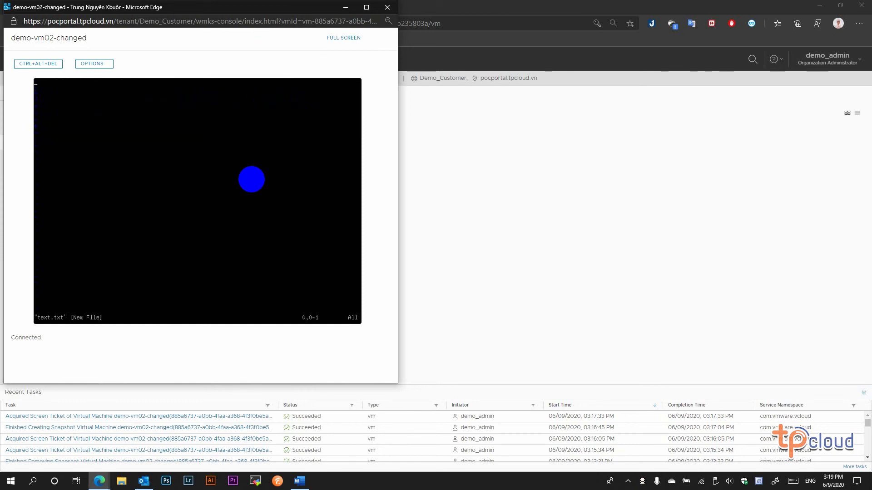
- Insert the line demo_snapshots into text.txt, save the file and quit vi
type("id")
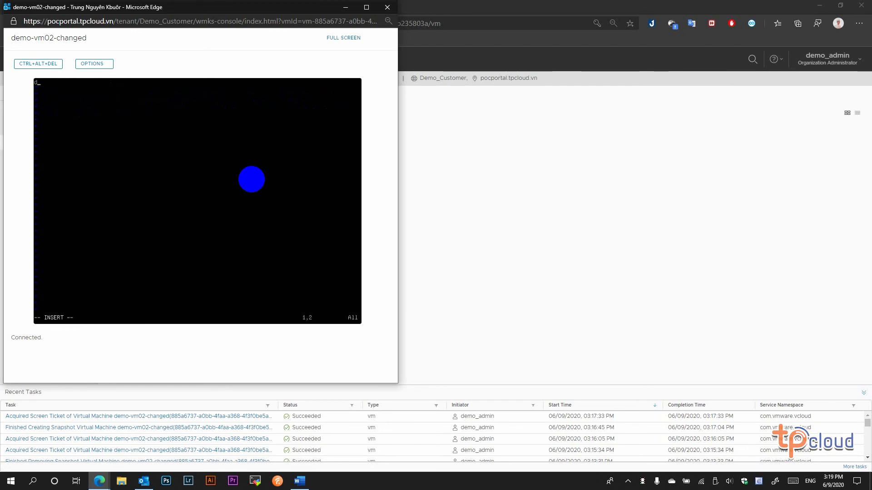
type("emo_snapshots")
key("Escape")
type(":")
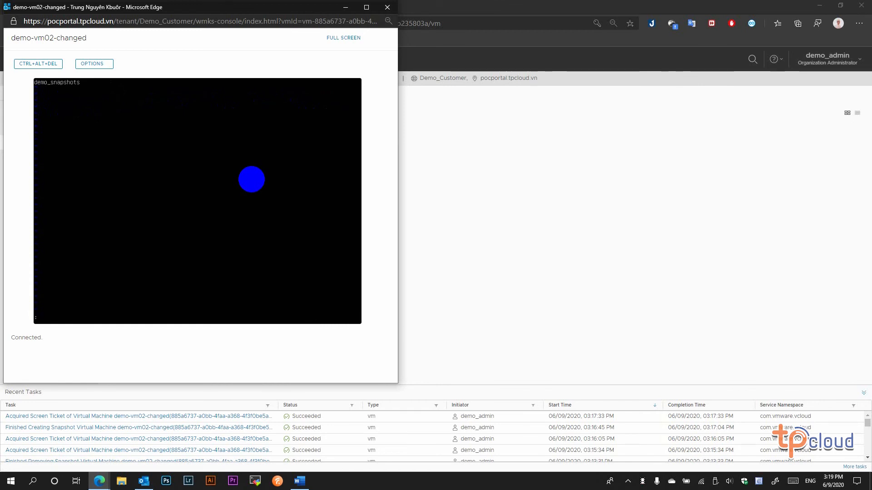
type("wq")
key("Return")
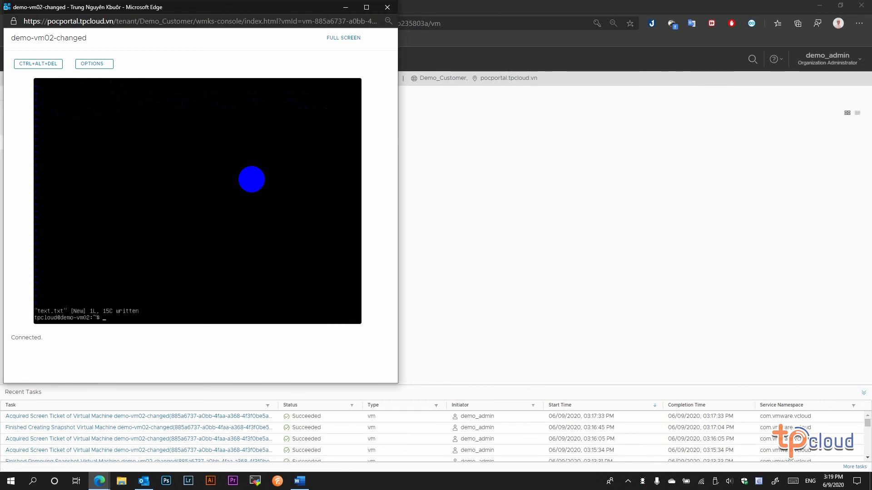
- Clear the terminal and list the tpcloud home directory to check for text.txt
type("clear")
key("Return")
type("ls")
key("Return")
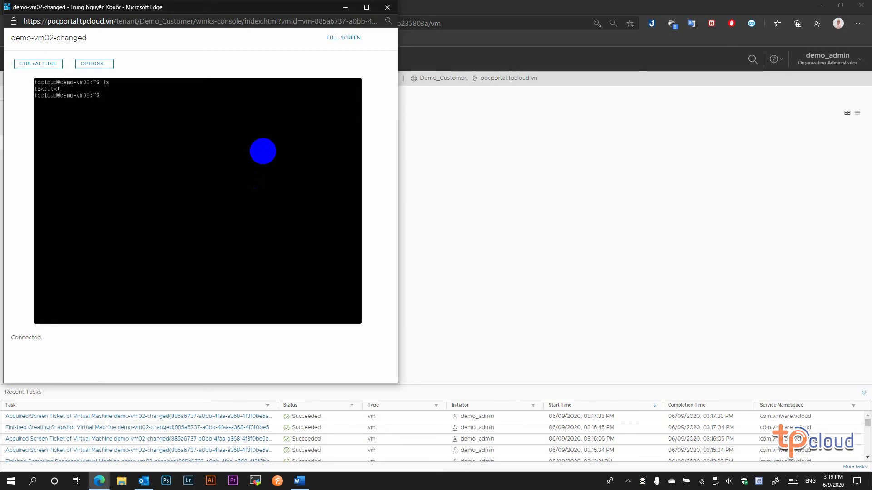
- Return to the virtual machine list and revert demo-vm02-changed to its snapshot
left_click(559, 164)
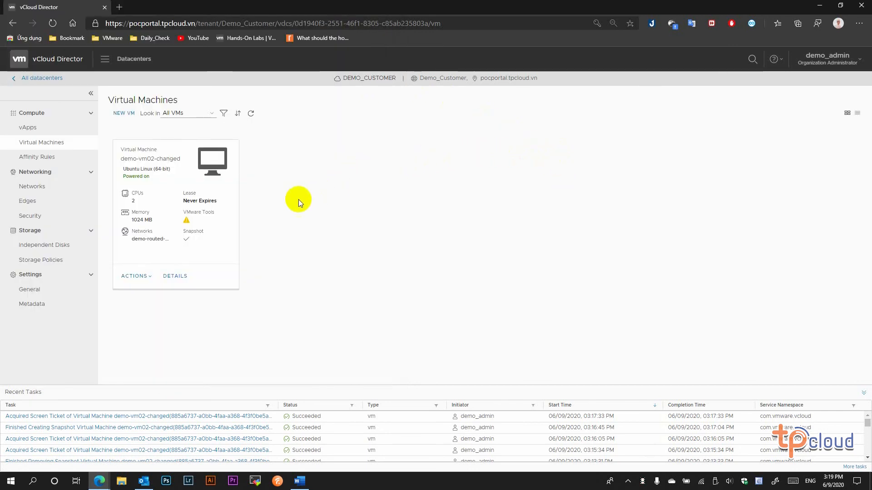
left_click(135, 276)
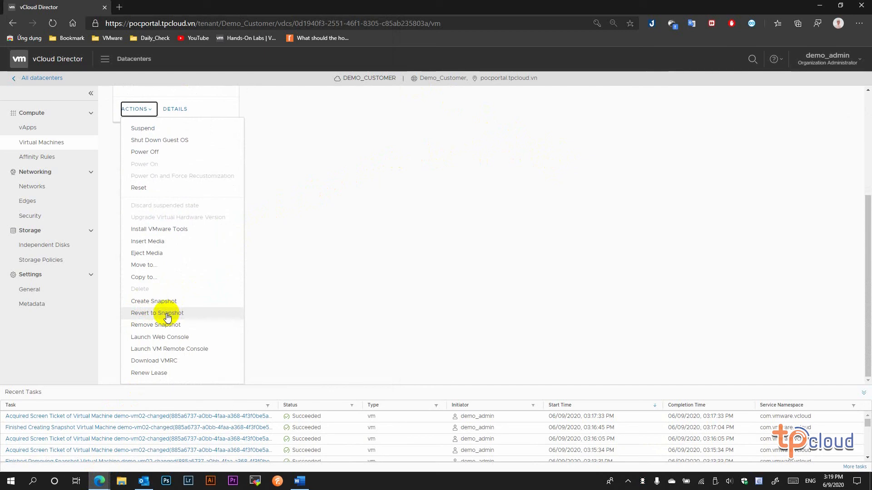
left_click(167, 314)
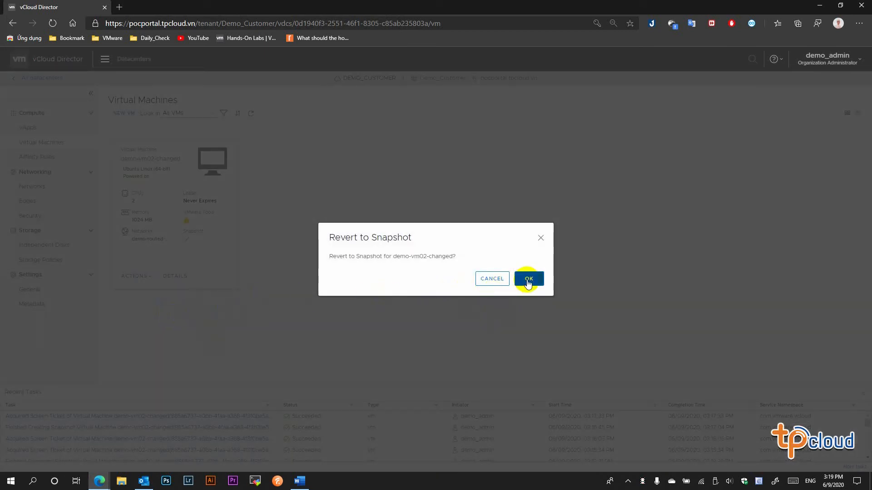
left_click(527, 279)
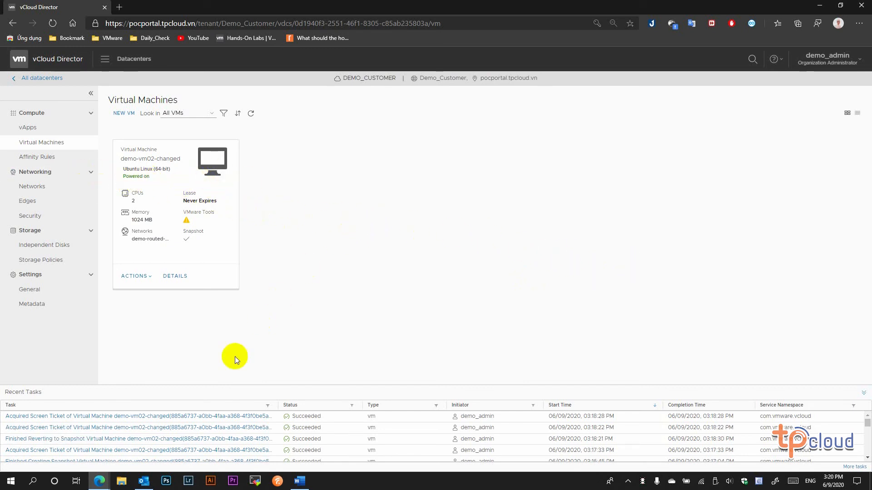
- Bring back the web console of demo-vm02-changed, clear the terminal and list the home directory's contents
mouse_move(99, 480)
left_click(153, 451)
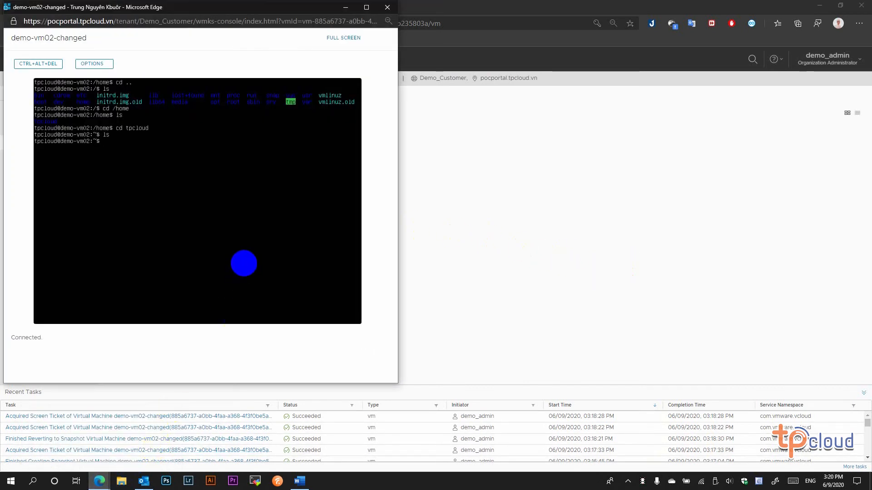
type("clear")
key("Return")
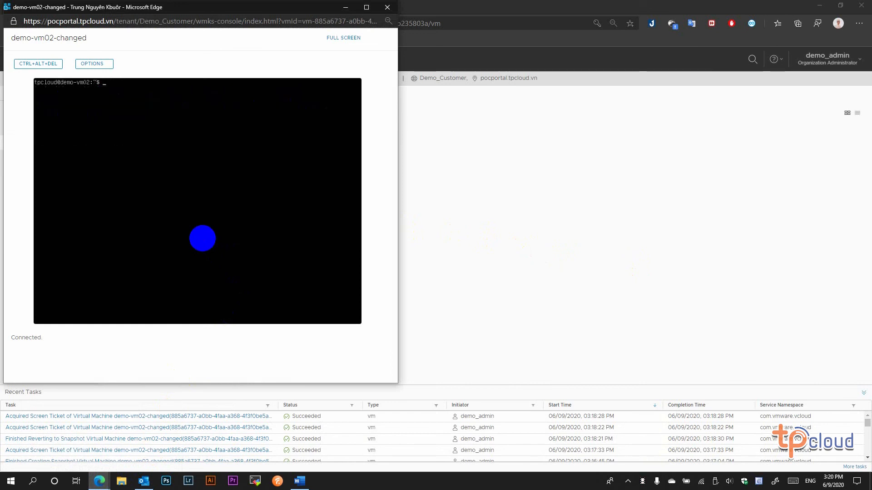
type("ls")
key("Return")
- Go up to /home and back into tpcloud, running ls in each directory, and close the web console
type("cd .")
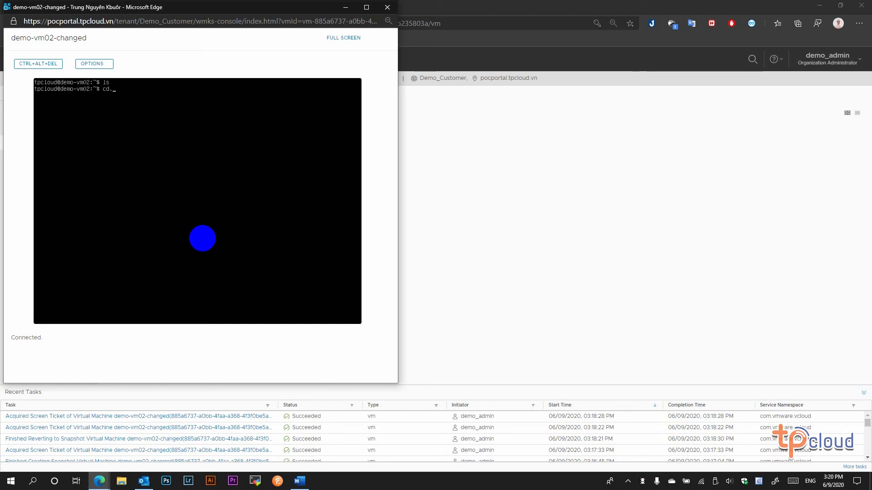
type(".")
key("Return")
type("ls")
key("Return")
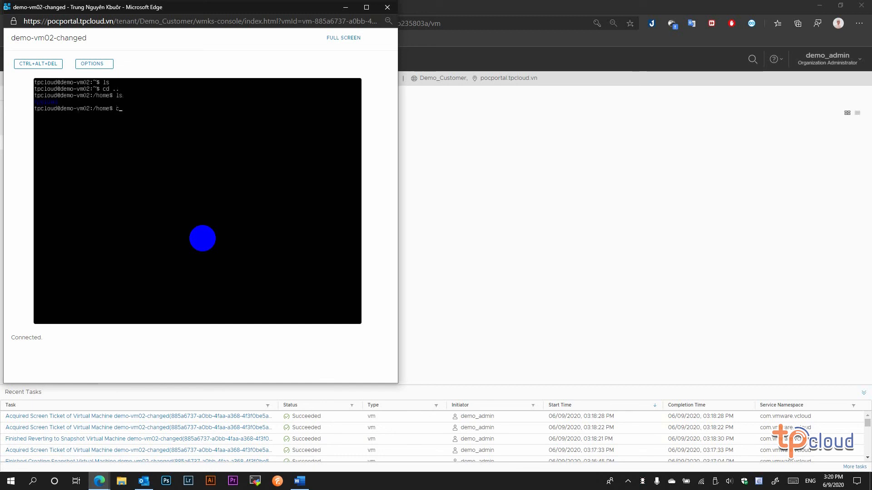
type("cd tpcloud")
key("Return")
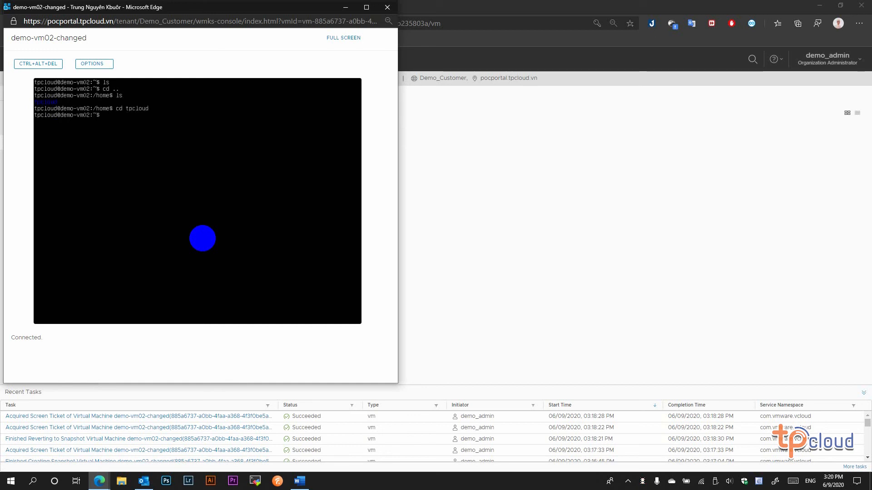
type("ls")
key("Return")
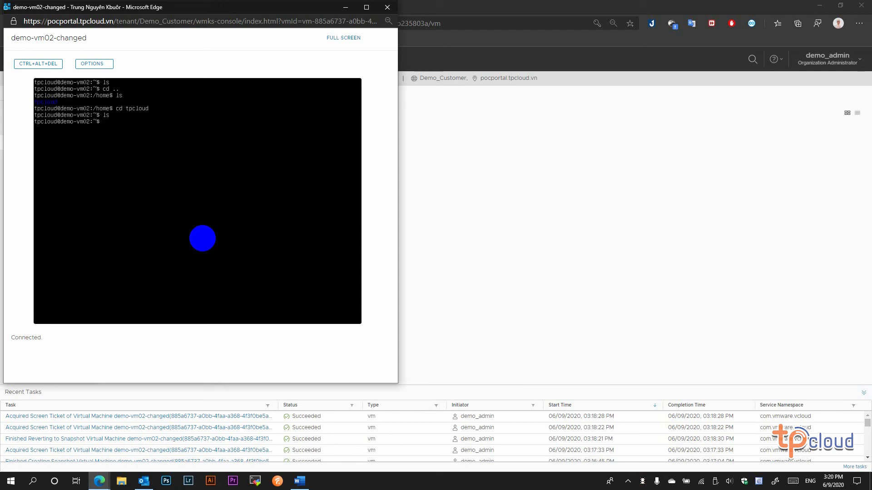
left_click(386, 8)
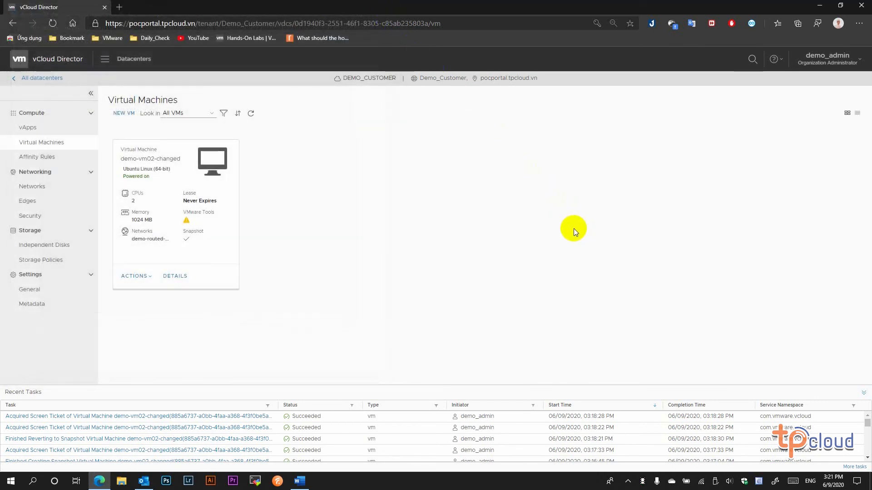
- Remove the snapshot of demo-vm02-changed and confirm the removal
left_click(151, 278)
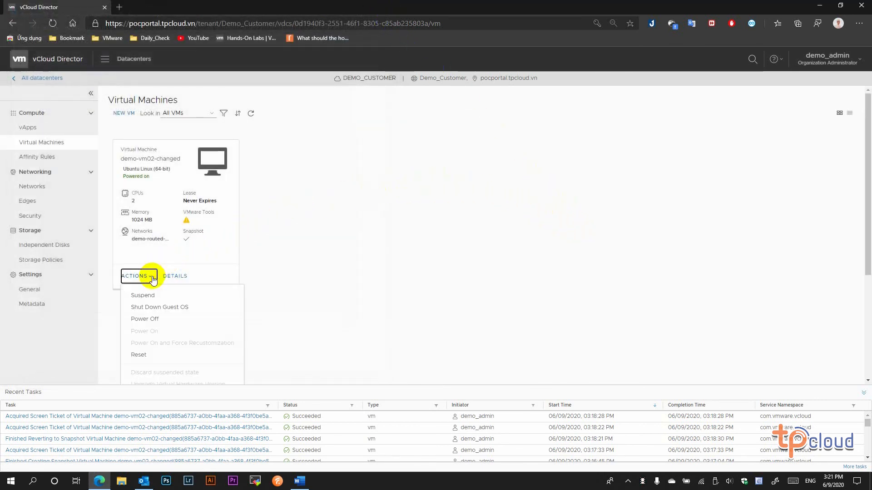
scroll(279, 274, "down", 4)
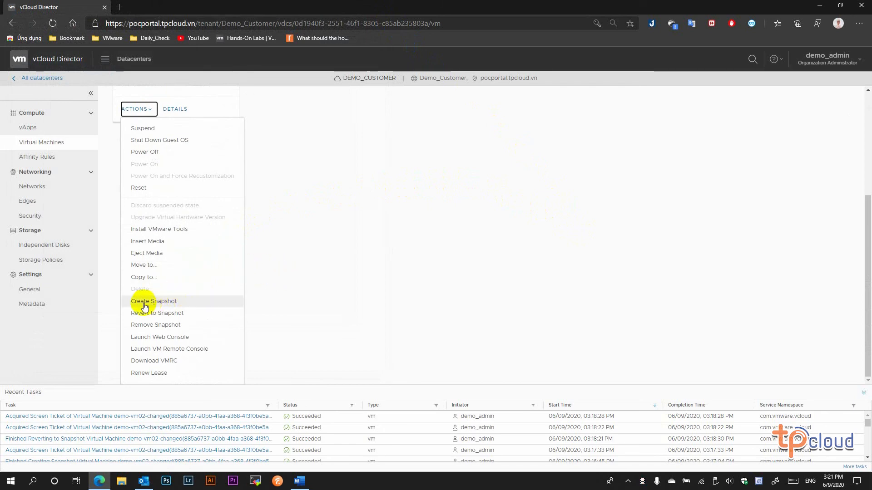
left_click(194, 325)
left_click(528, 281)
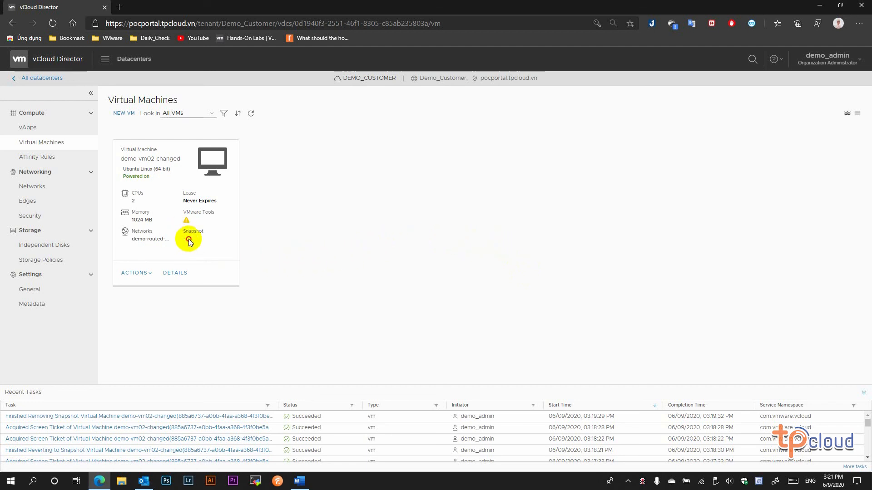
left_click_drag(182, 238, 315, 239)
left_click(144, 273)
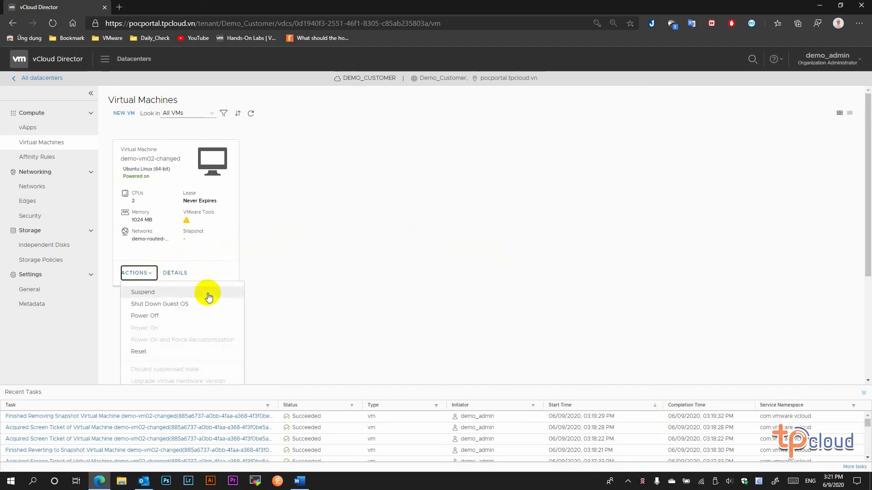
scroll(209, 295, "down", 3)
left_click(542, 239)
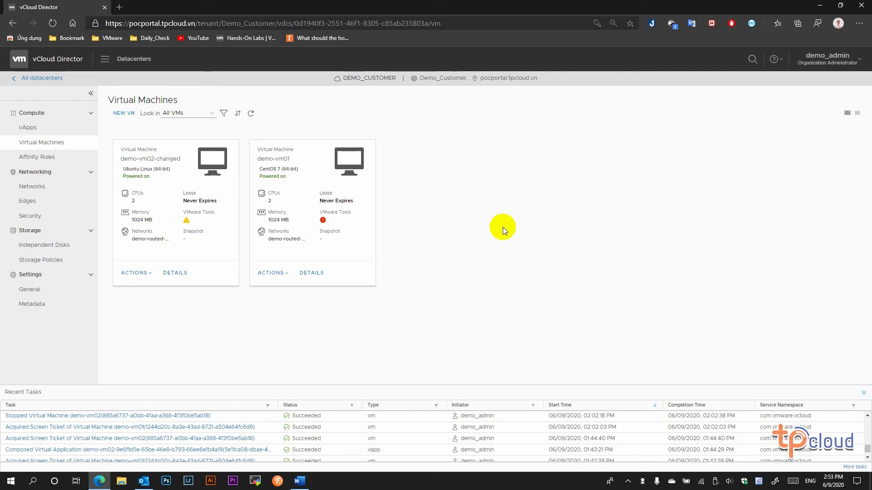
- Power off the virtual machine demo-vm01 and confirm
left_click(286, 273)
scroll(290, 279, "down", 2)
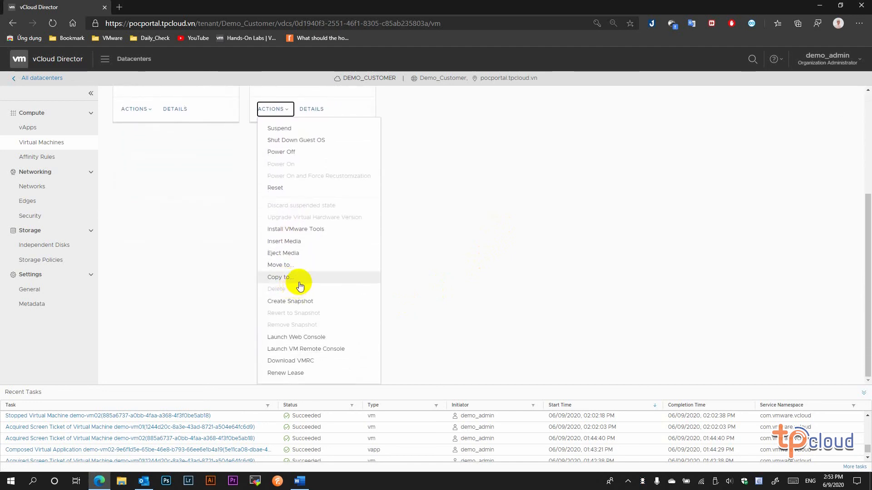
left_click(309, 154)
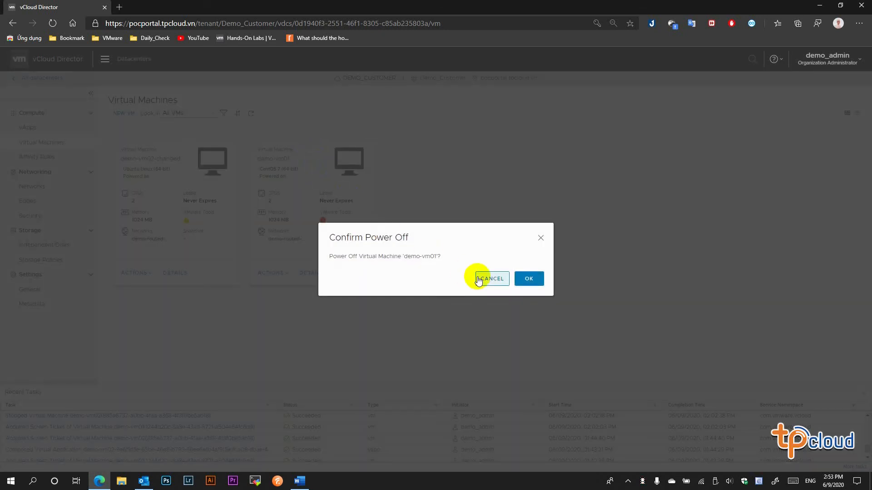
left_click(527, 279)
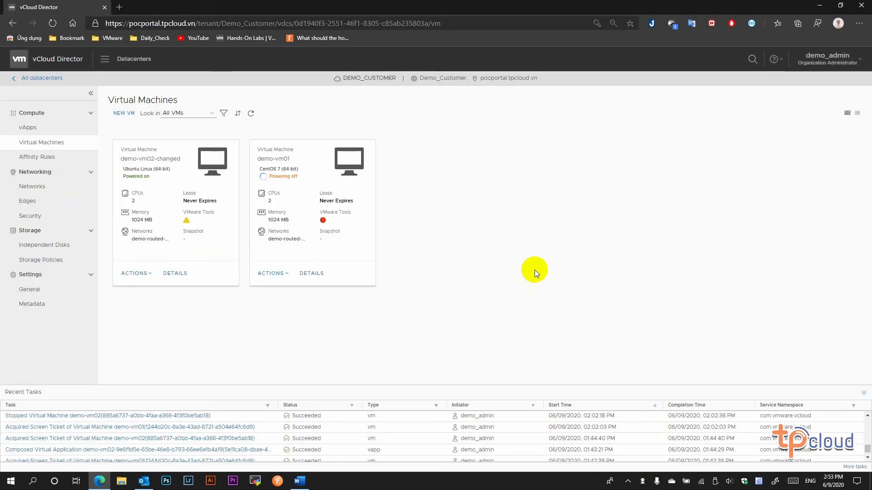
- Delete the virtual machine demo-vm01 and confirm the deletion
left_click(273, 273)
scroll(291, 275, "down", 3)
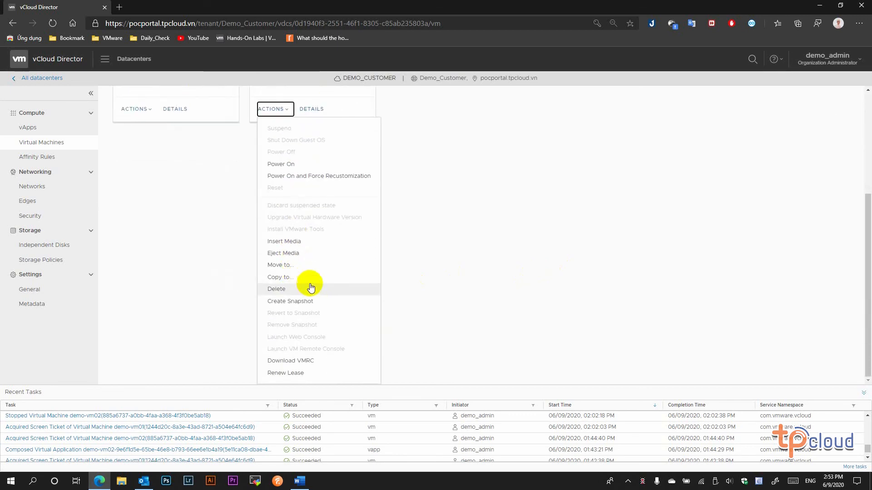
left_click(320, 290)
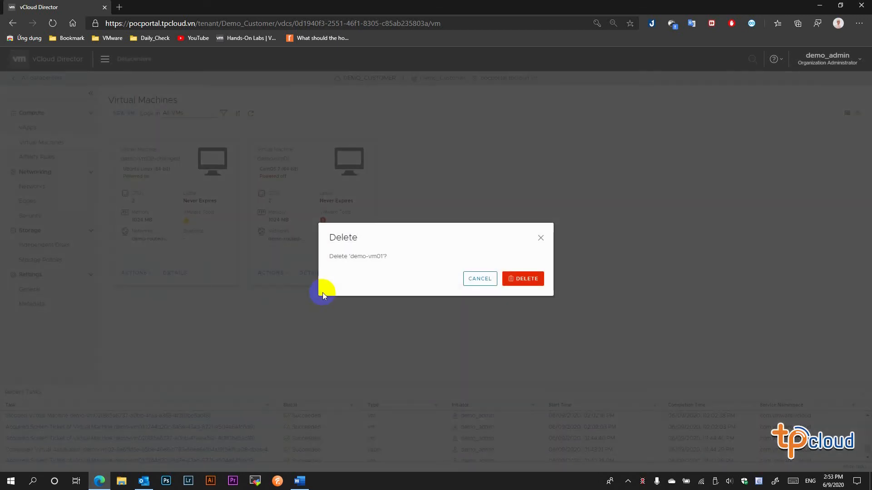
left_click(524, 278)
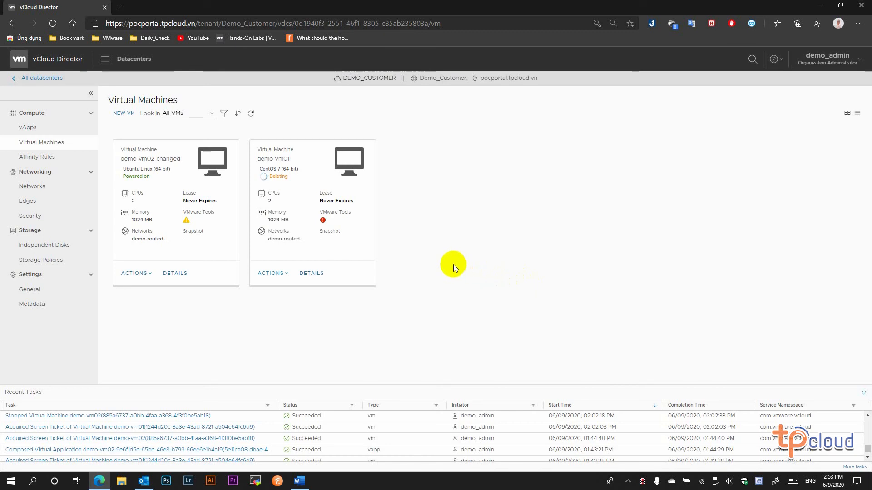